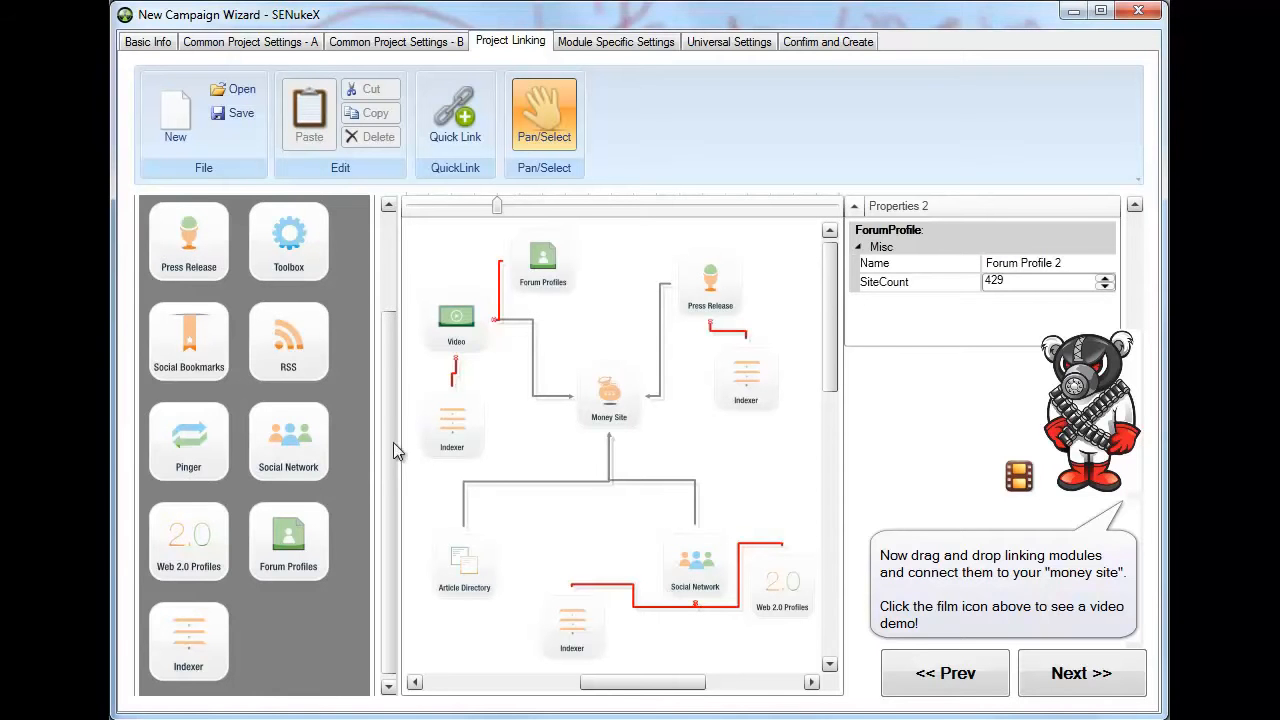
Rearrange the Video, Press Release, Social Network and Article Directory modules around the Money Site in the linking diagram
{"action": "left_click_drag", "start_coordinate": [456, 318], "coordinate": [456, 323]}
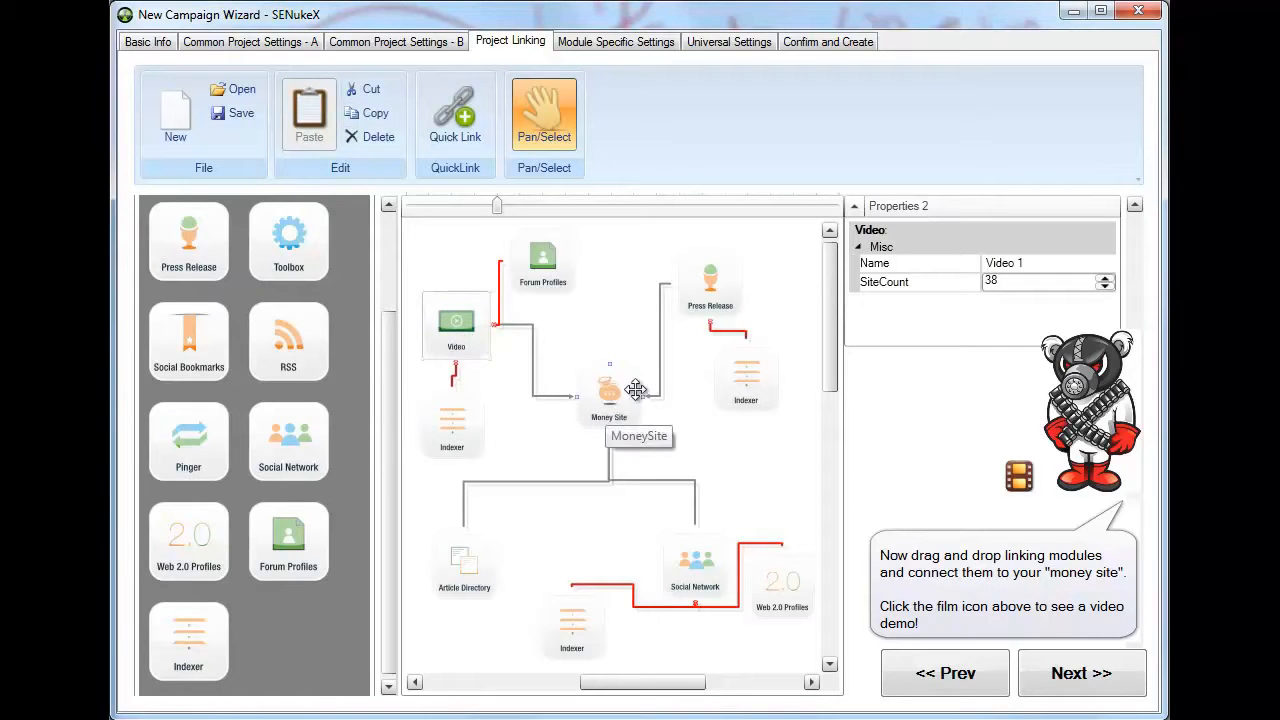
{"action": "left_click_drag", "start_coordinate": [704, 297], "coordinate": [722, 292]}
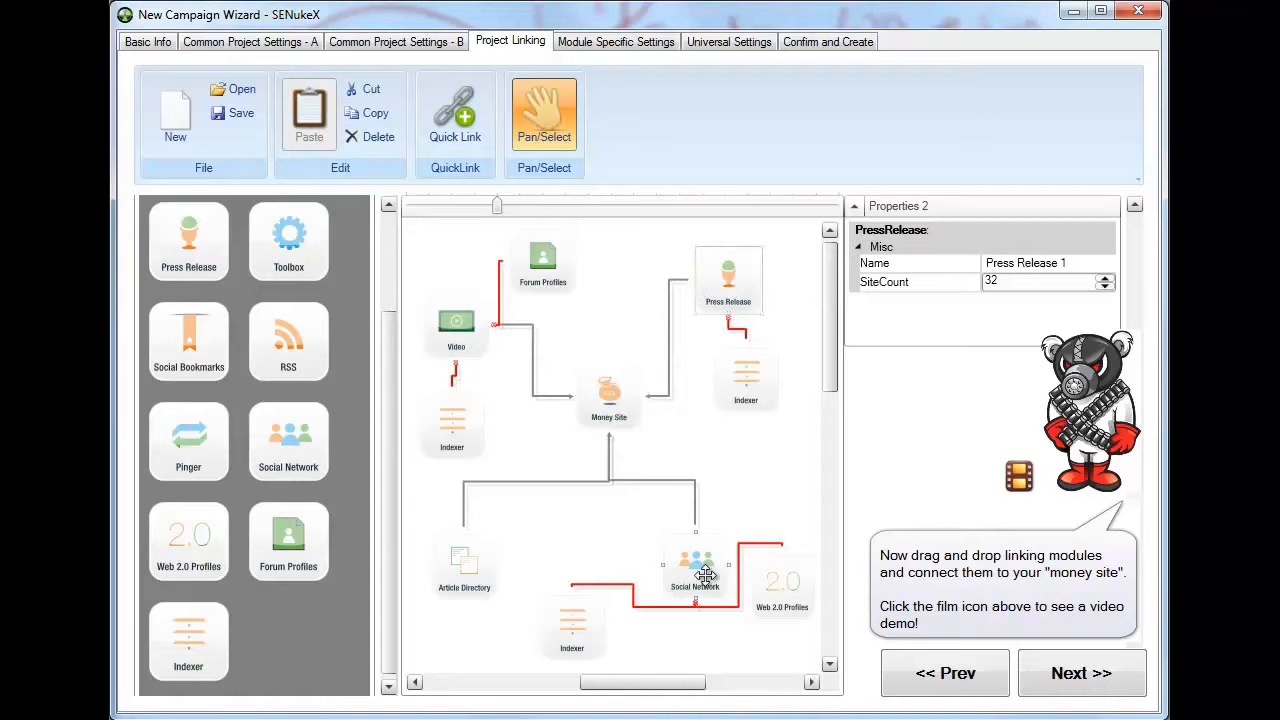
{"action": "left_click_drag", "start_coordinate": [700, 574], "coordinate": [697, 538]}
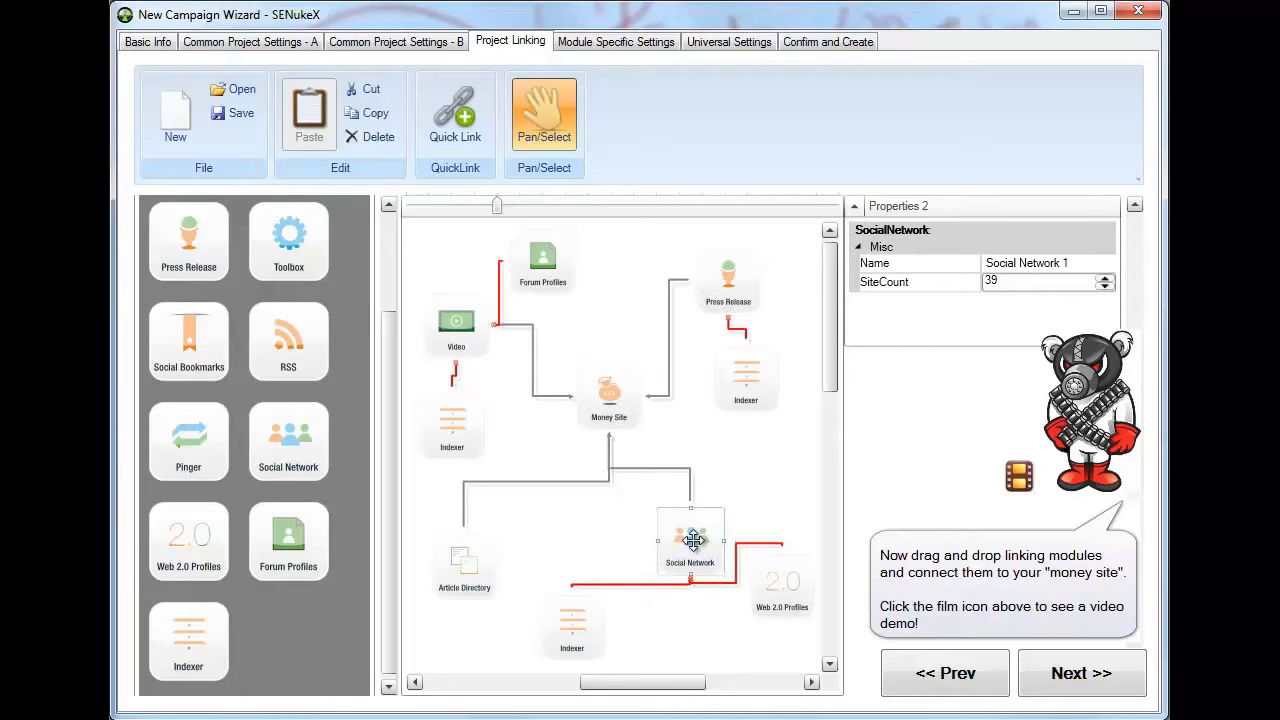
{"action": "left_click", "coordinate": [459, 556]}
{"action": "left_click_drag", "start_coordinate": [459, 556], "coordinate": [500, 544]}
{"action": "left_click_drag", "start_coordinate": [693, 556], "coordinate": [692, 559]}
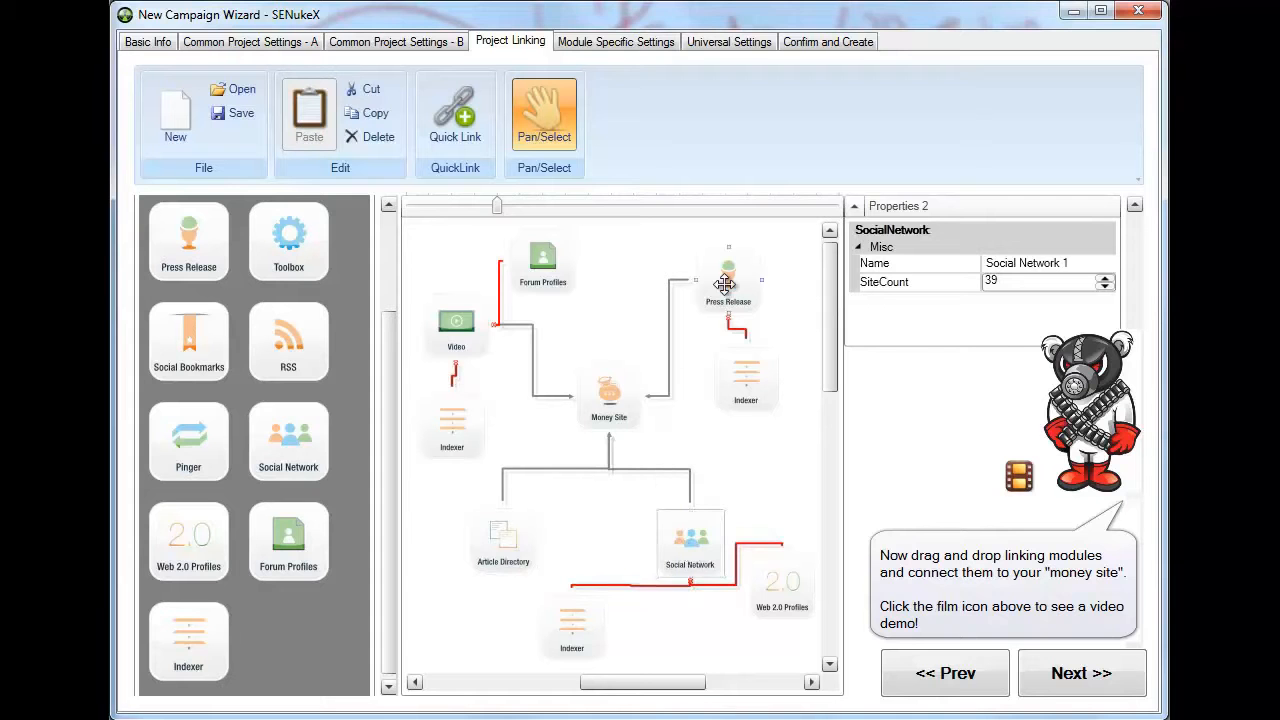
{"action": "left_click_drag", "start_coordinate": [724, 288], "coordinate": [728, 294]}
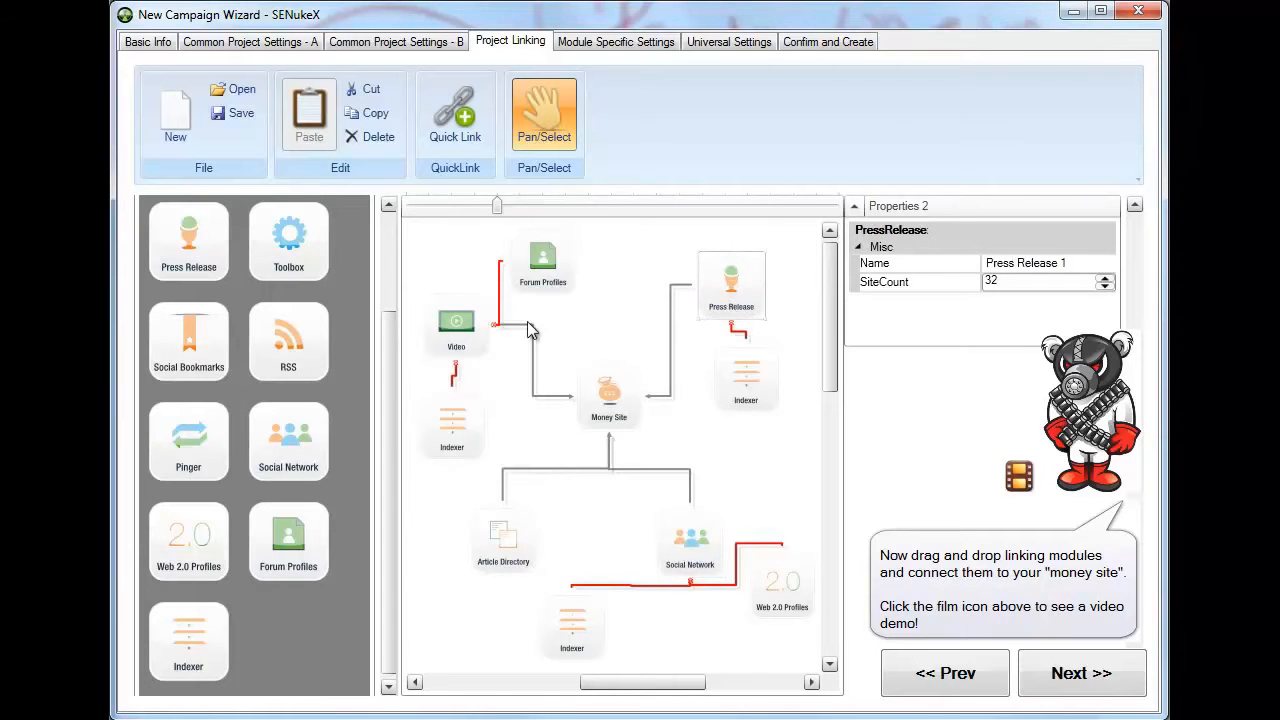
{"action": "left_click_drag", "start_coordinate": [464, 322], "coordinate": [475, 314]}
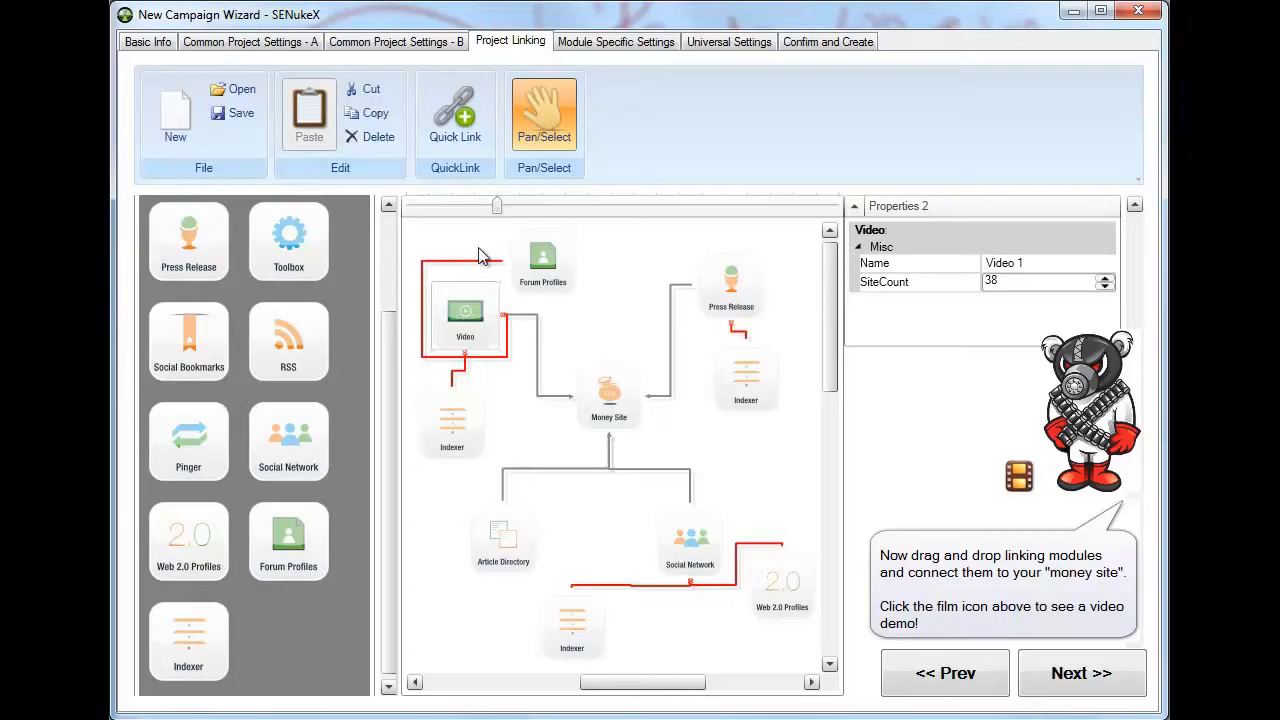
Inspect the properties of the Forum Profiles, Web 2.0 Profiles, Money Site, Social Network and Video modules
{"action": "left_click", "coordinate": [529, 277]}
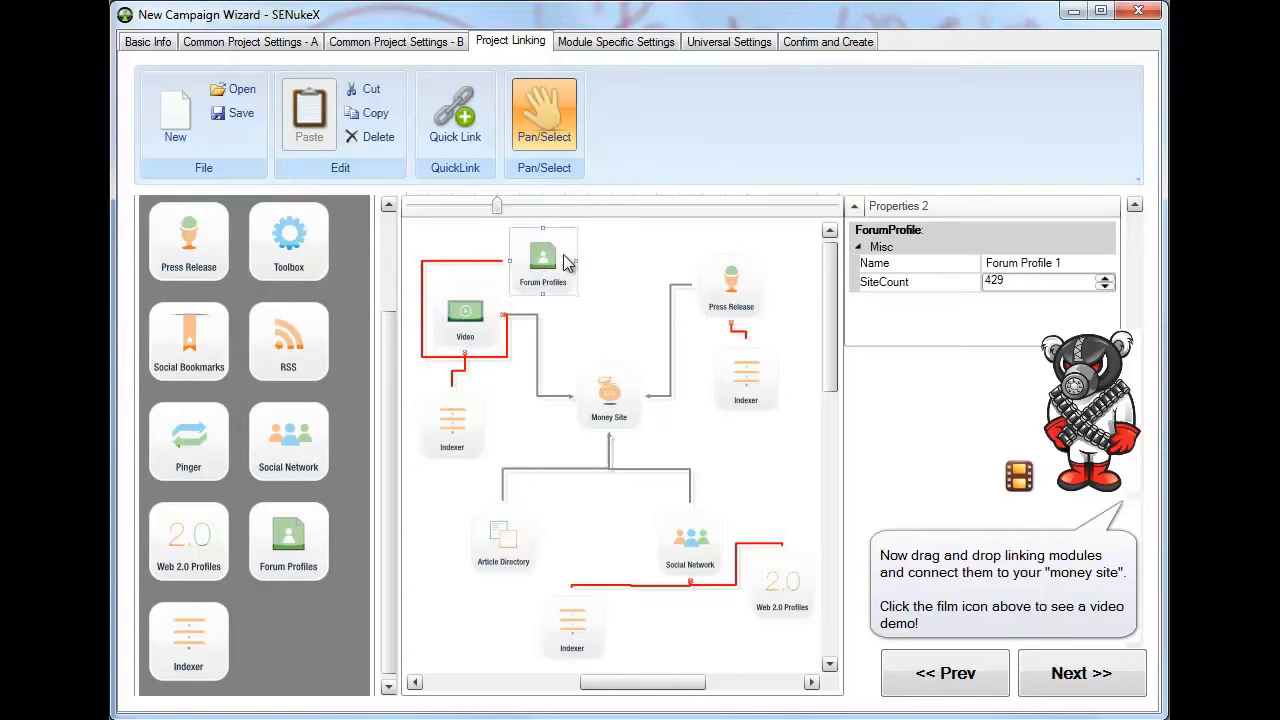
{"action": "left_click", "coordinate": [749, 588]}
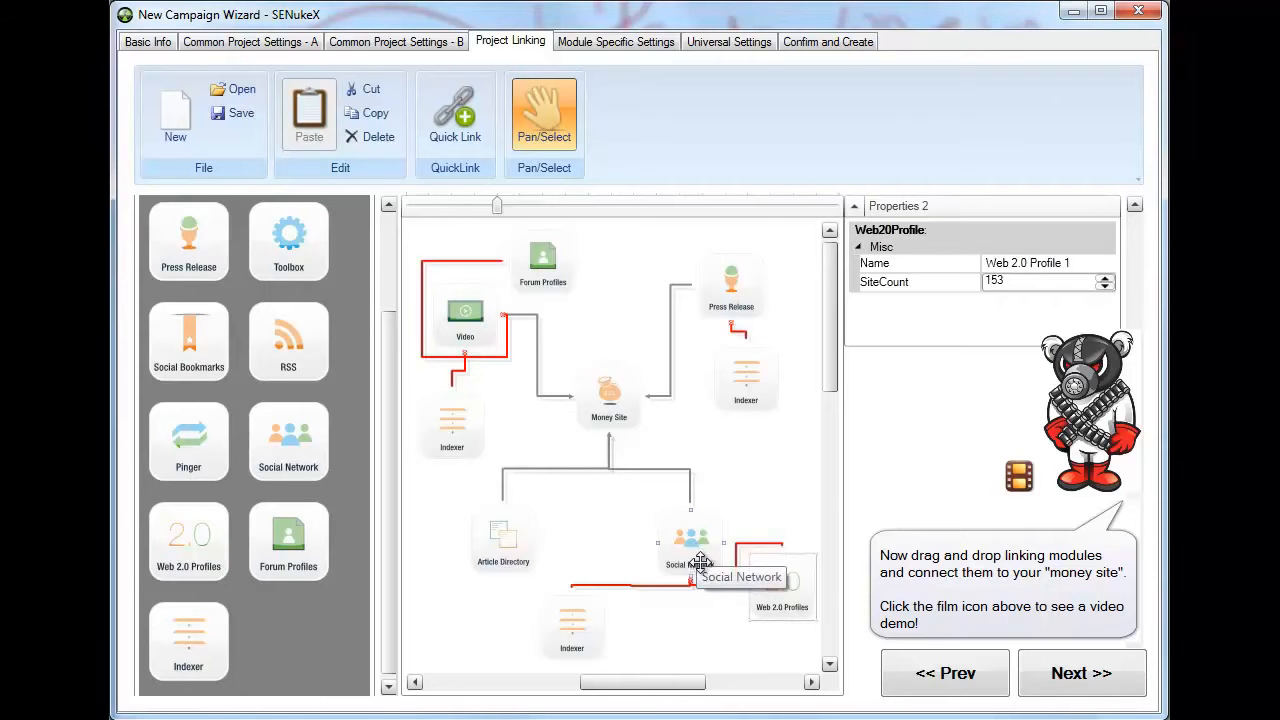
{"action": "left_click", "coordinate": [610, 415]}
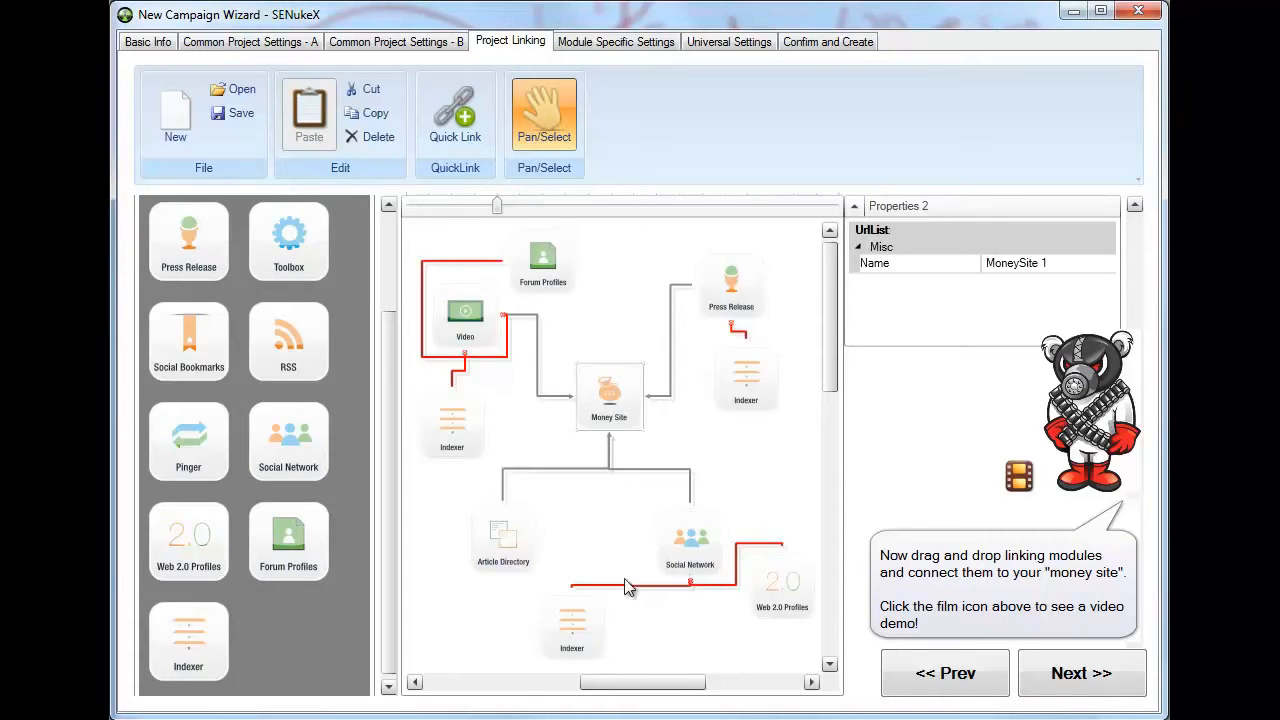
{"action": "left_click", "coordinate": [692, 540]}
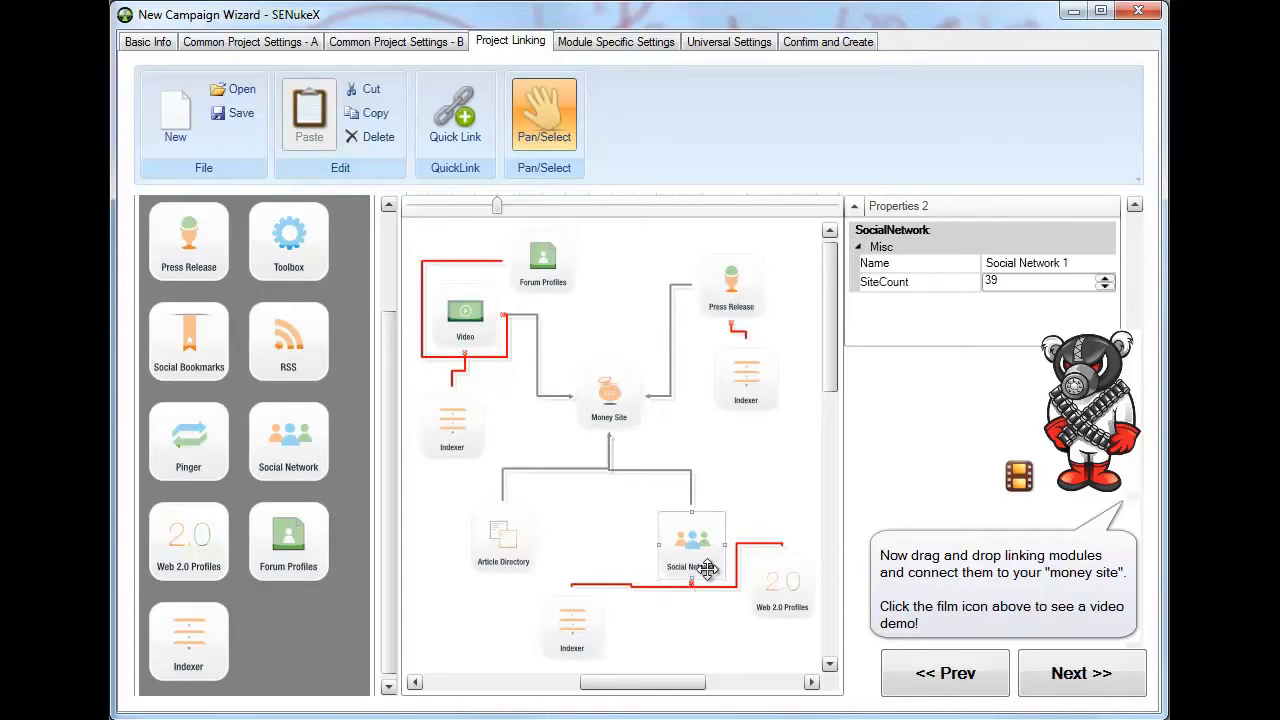
{"action": "left_click", "coordinate": [471, 299]}
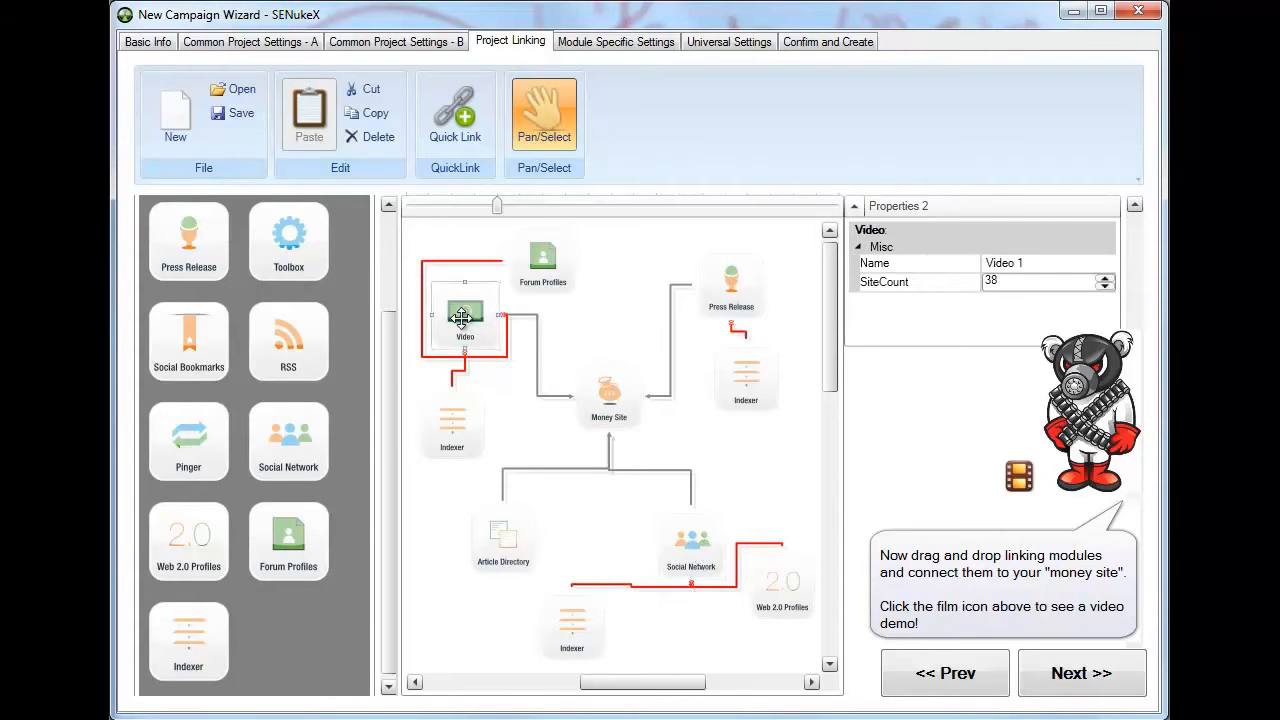
Shift the Social Network and Article Directory modules slightly closer together below the Money Site and select the Money Site
{"action": "left_click", "coordinate": [690, 555]}
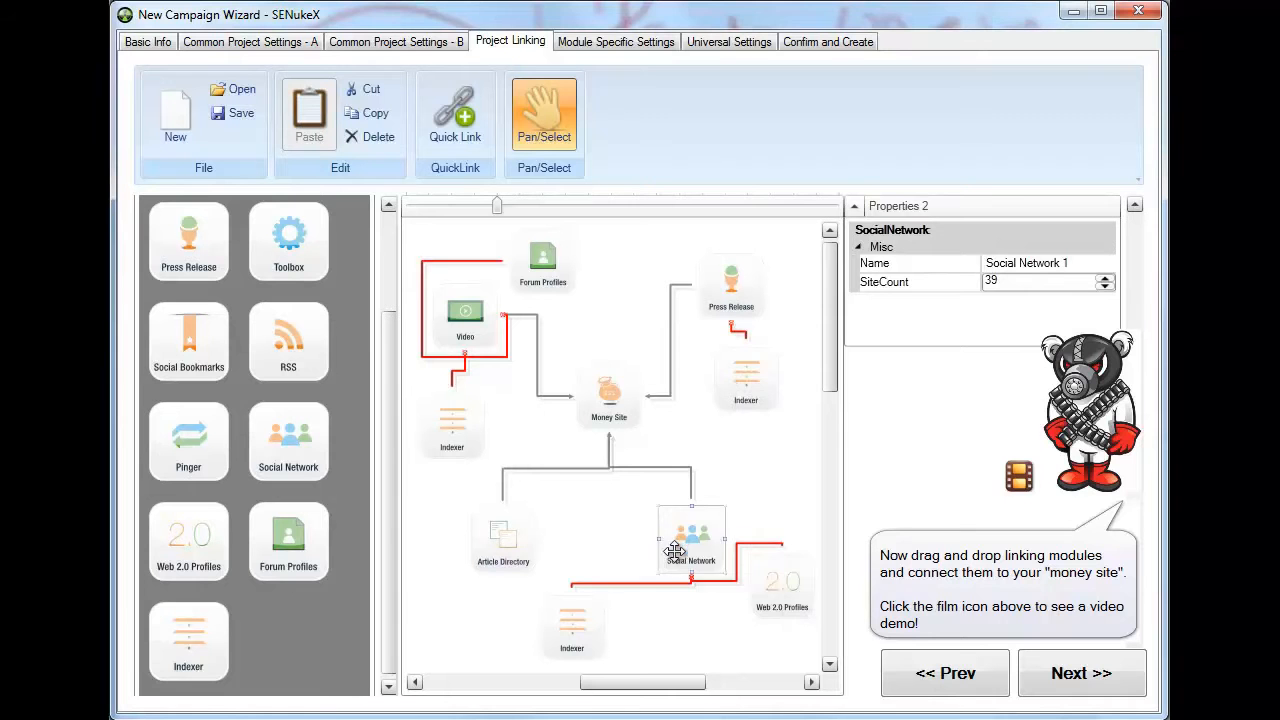
{"action": "left_click_drag", "start_coordinate": [684, 552], "coordinate": [669, 550]}
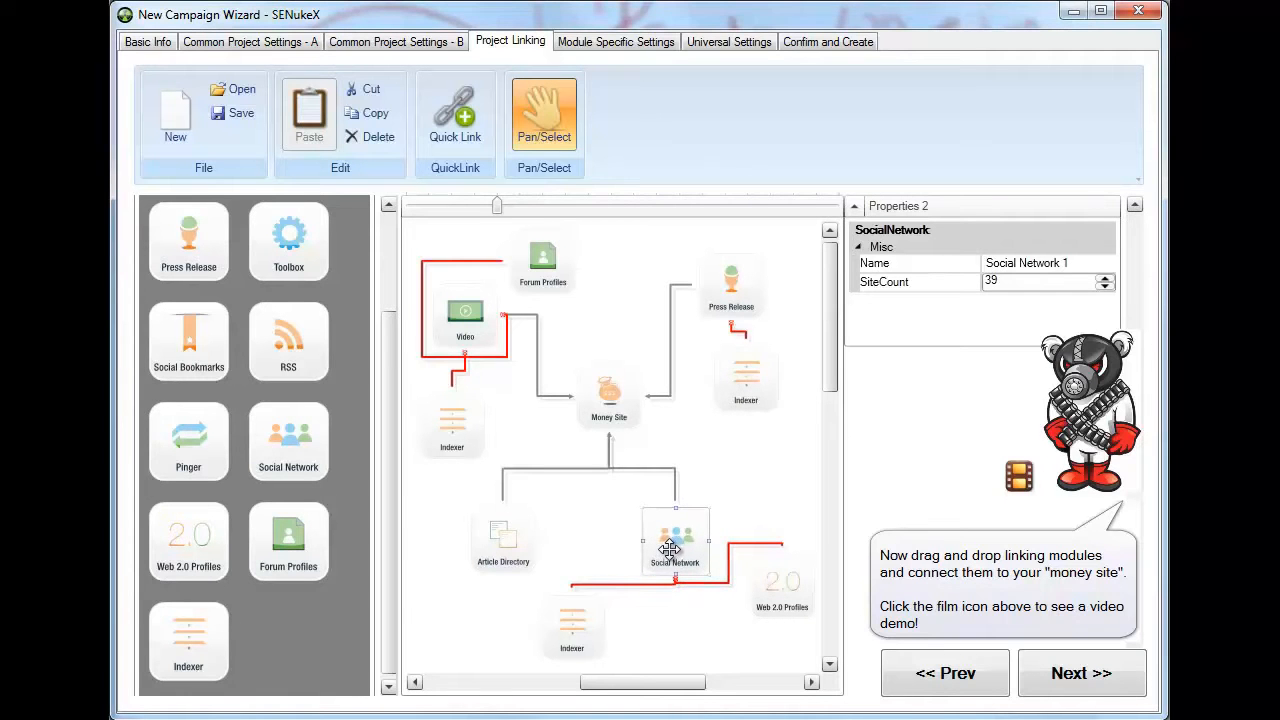
{"action": "left_click_drag", "start_coordinate": [501, 527], "coordinate": [504, 528]}
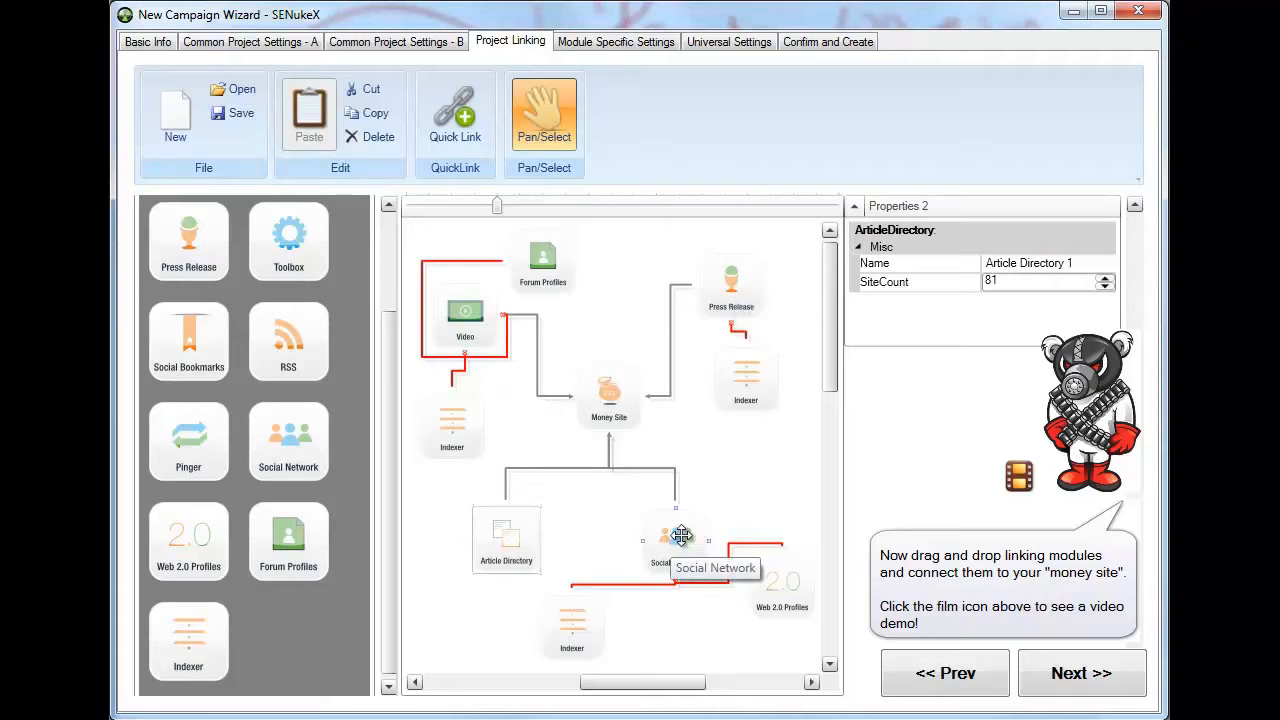
{"action": "left_click", "coordinate": [610, 405]}
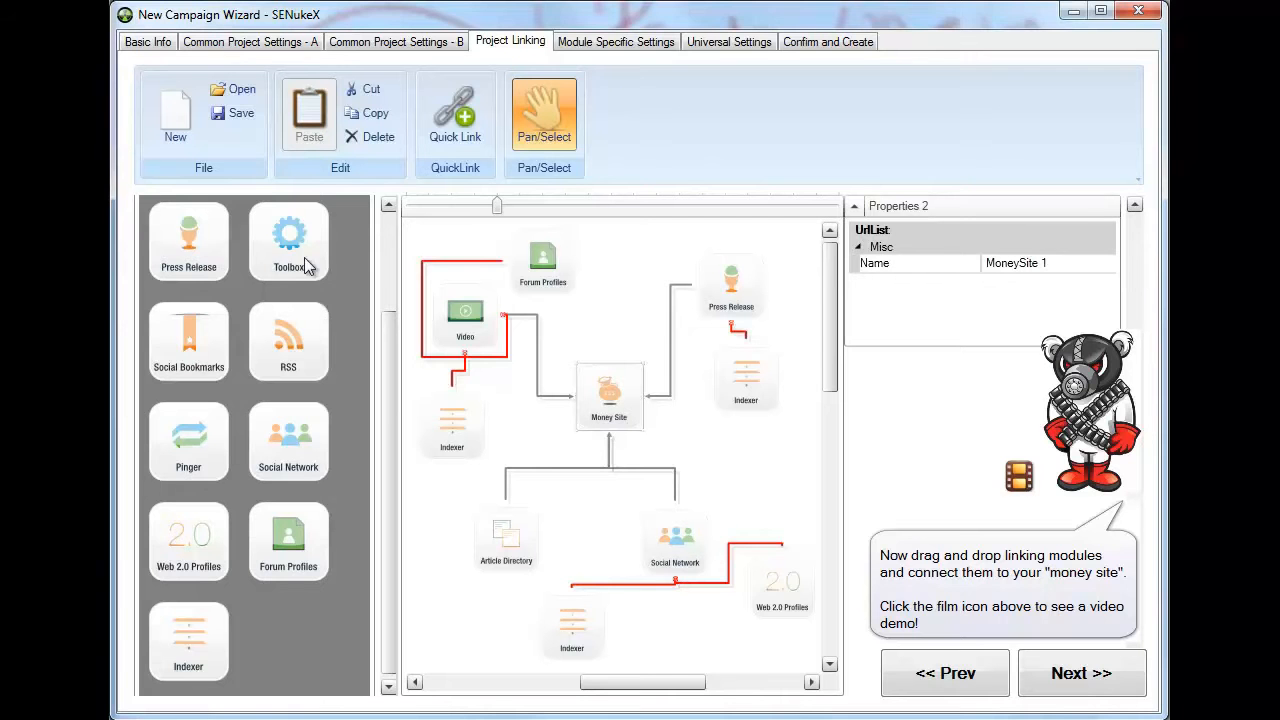
Save the linking diagram as "daily strategy" in the SEO Tech folder and continue to the module specific settings
{"action": "left_click", "coordinate": [230, 117]}
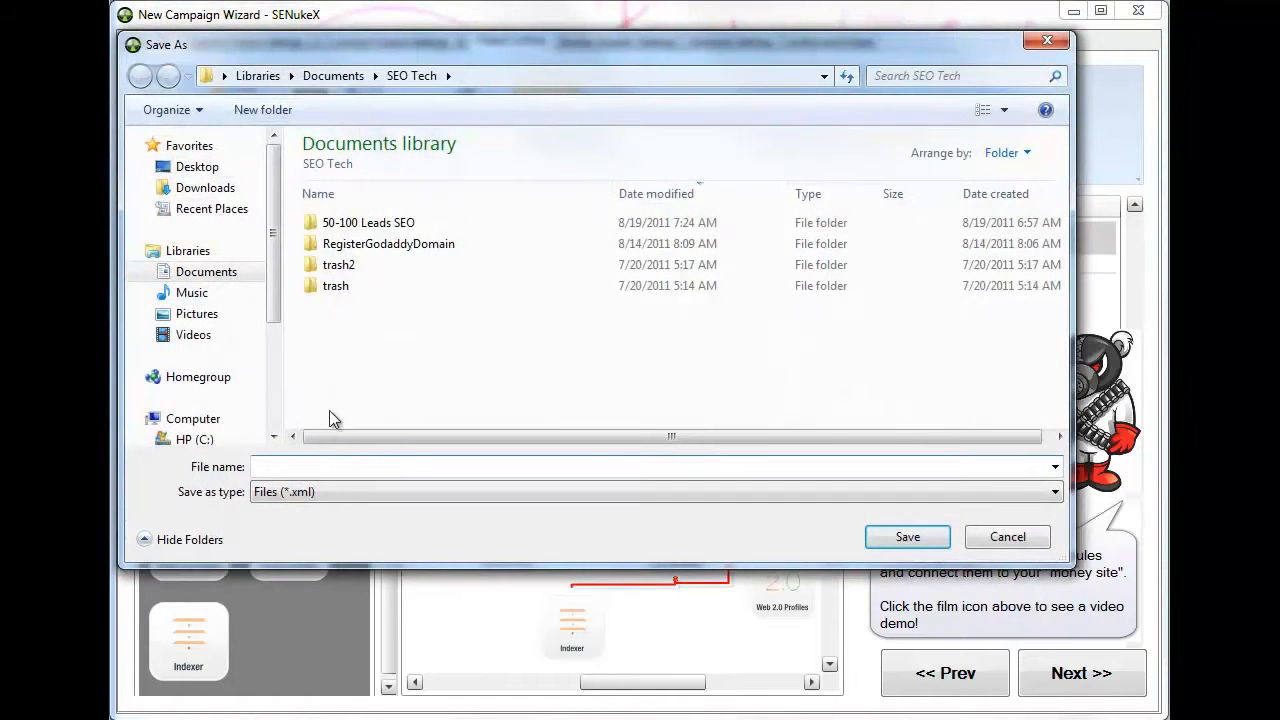
{"action": "type", "text": "daily strategy"}
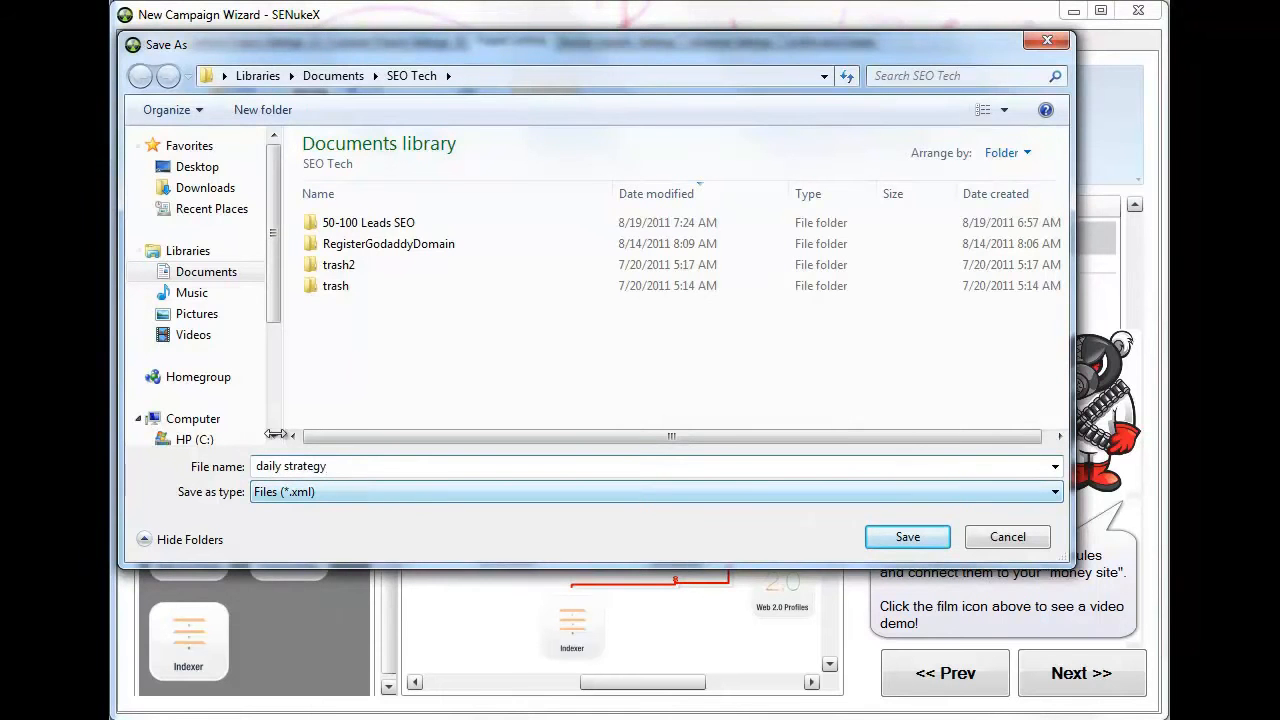
{"action": "left_click", "coordinate": [893, 537]}
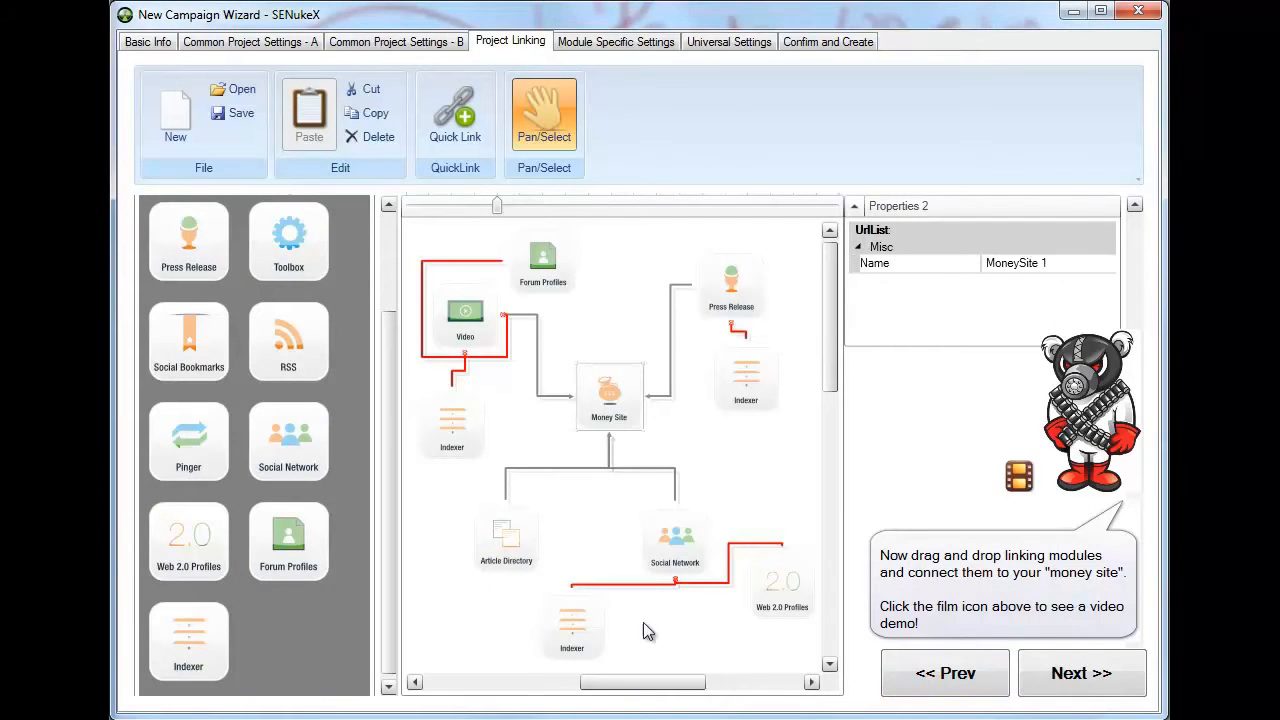
{"action": "left_click", "coordinate": [1095, 680]}
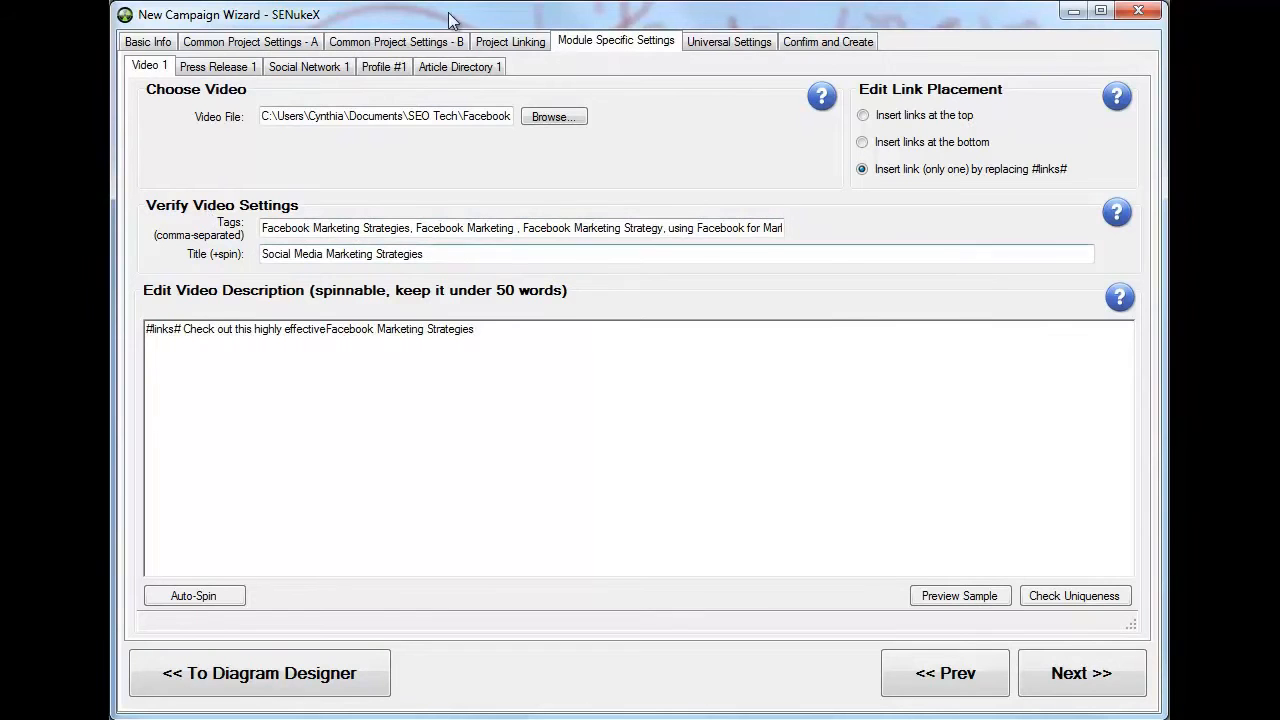
Switch to Windows Live Movie Maker and add the animoto_360p video from the Downloads folder
{"action": "left_click", "coordinate": [543, 120]}
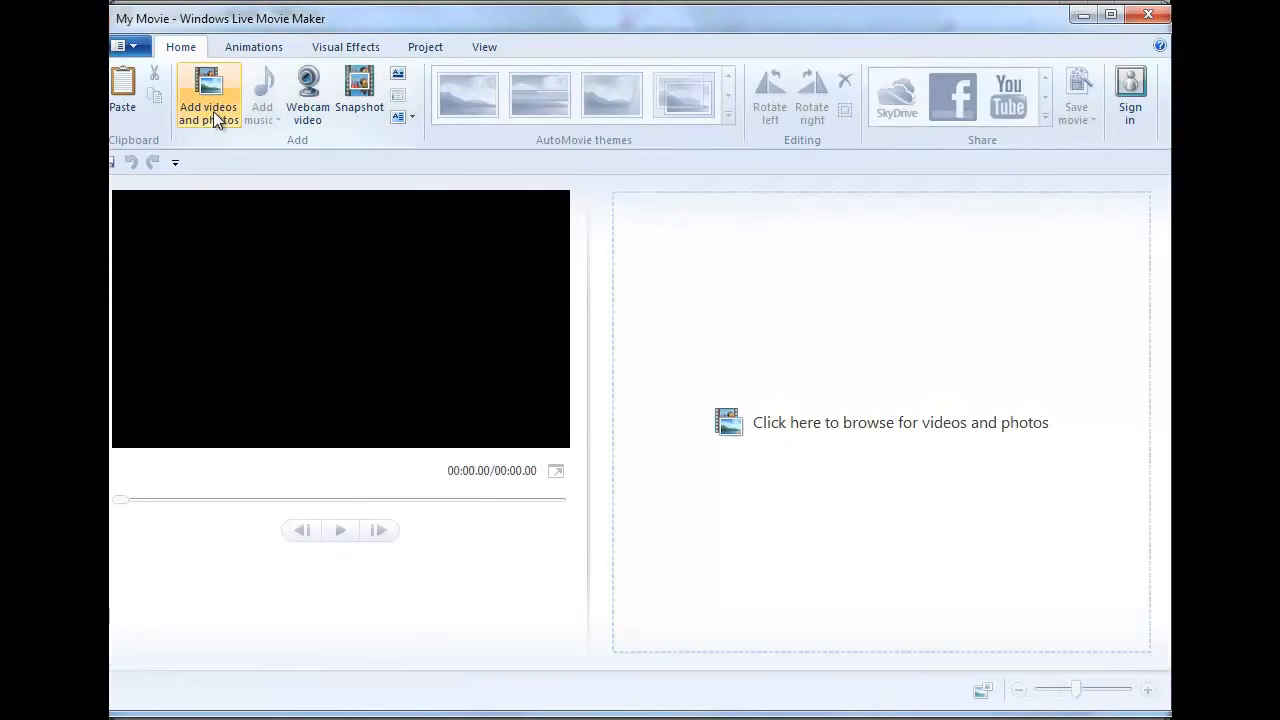
{"action": "left_click", "coordinate": [214, 111]}
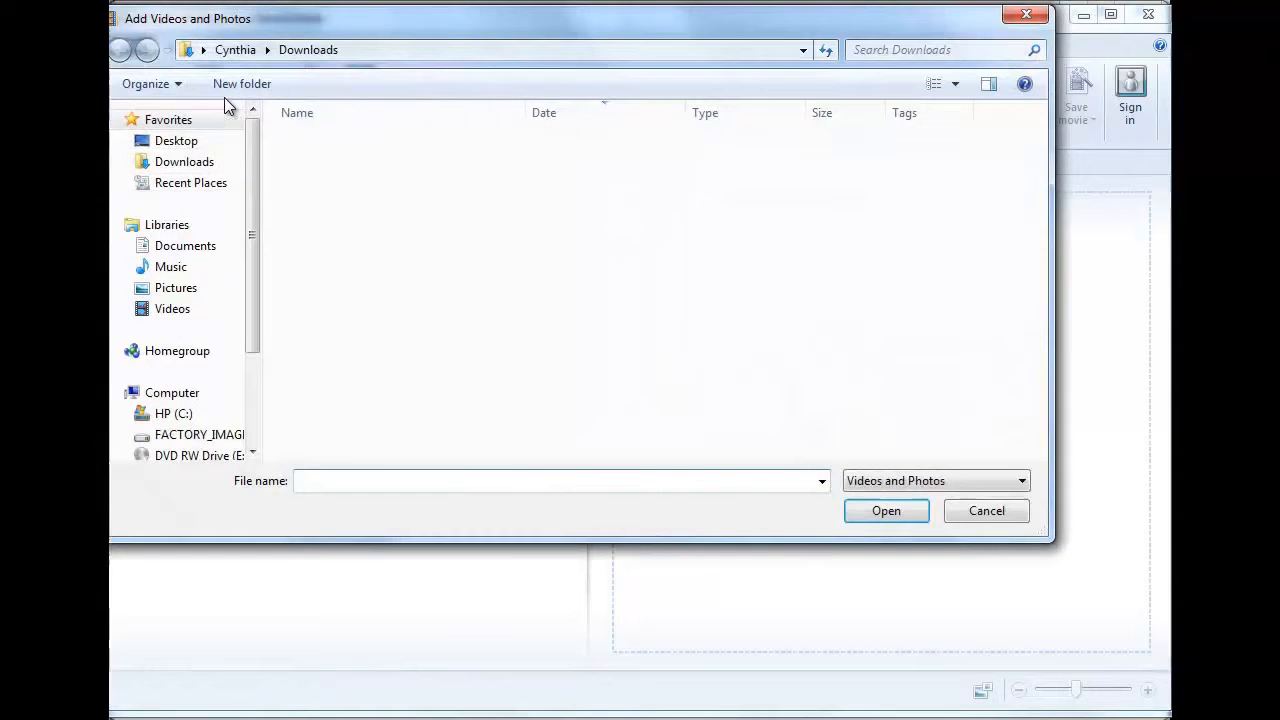
{"action": "left_click", "coordinate": [180, 166]}
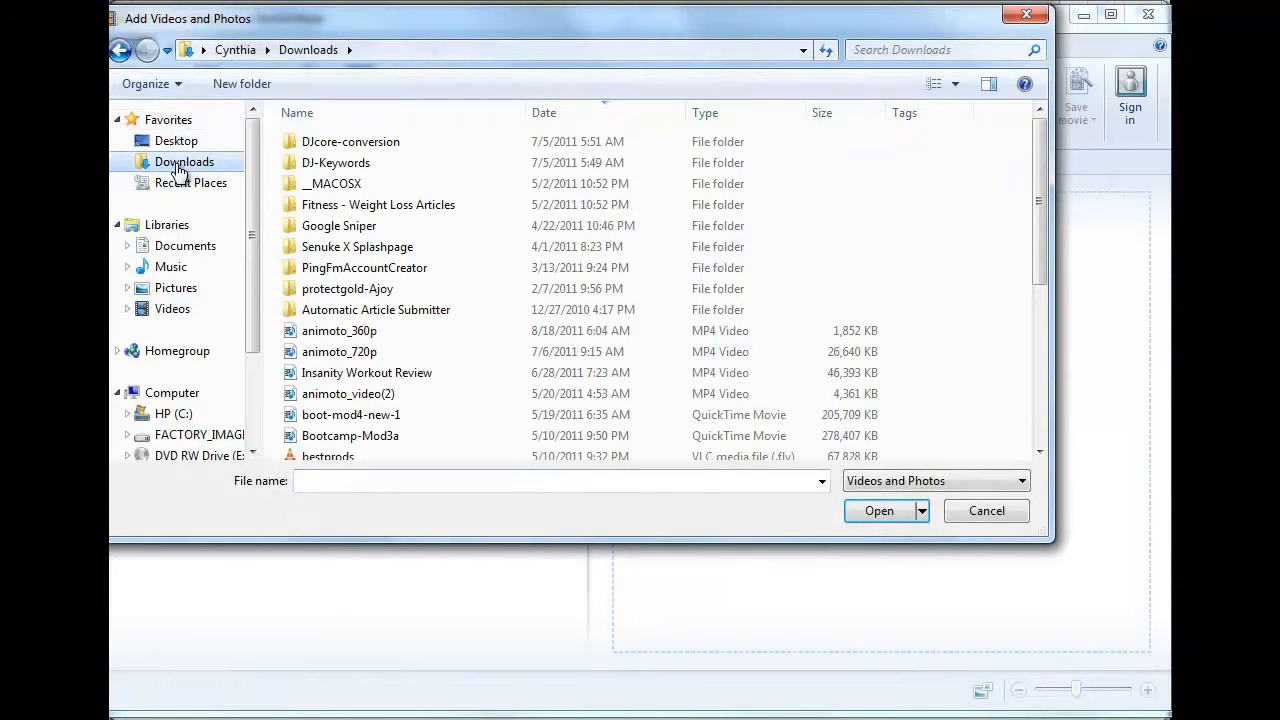
{"action": "left_click", "coordinate": [324, 334]}
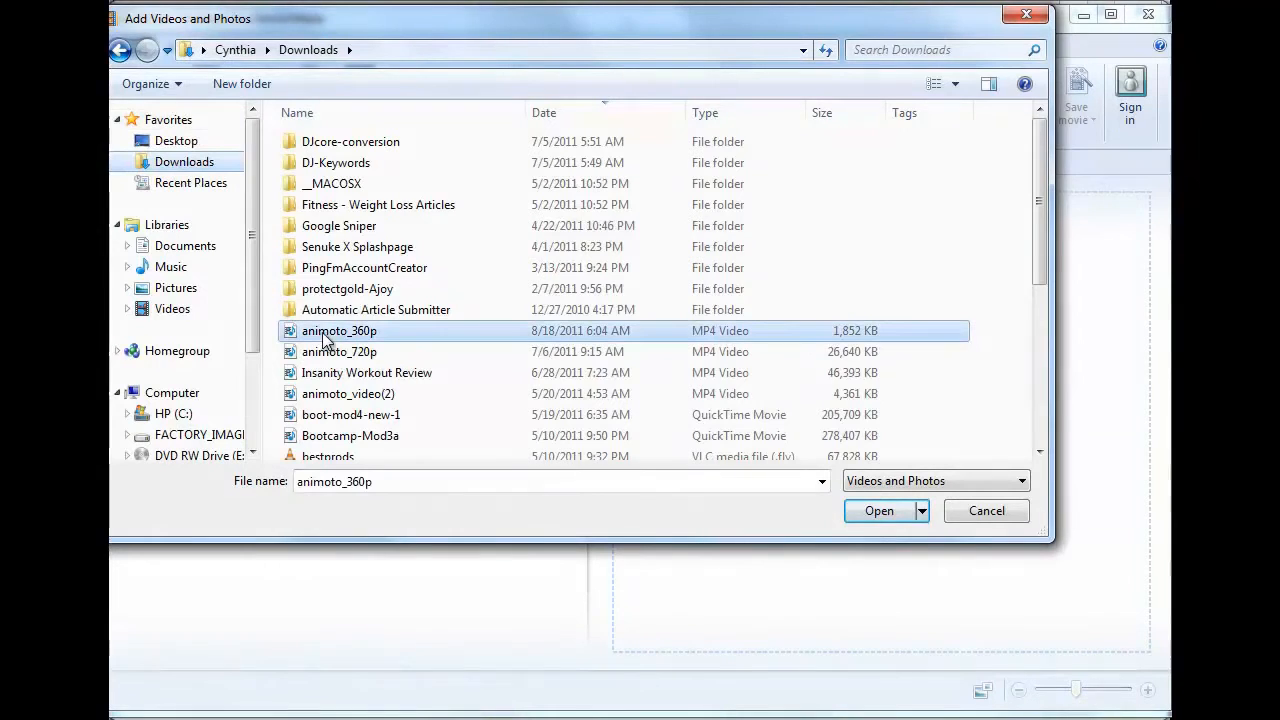
{"action": "left_click", "coordinate": [877, 510]}
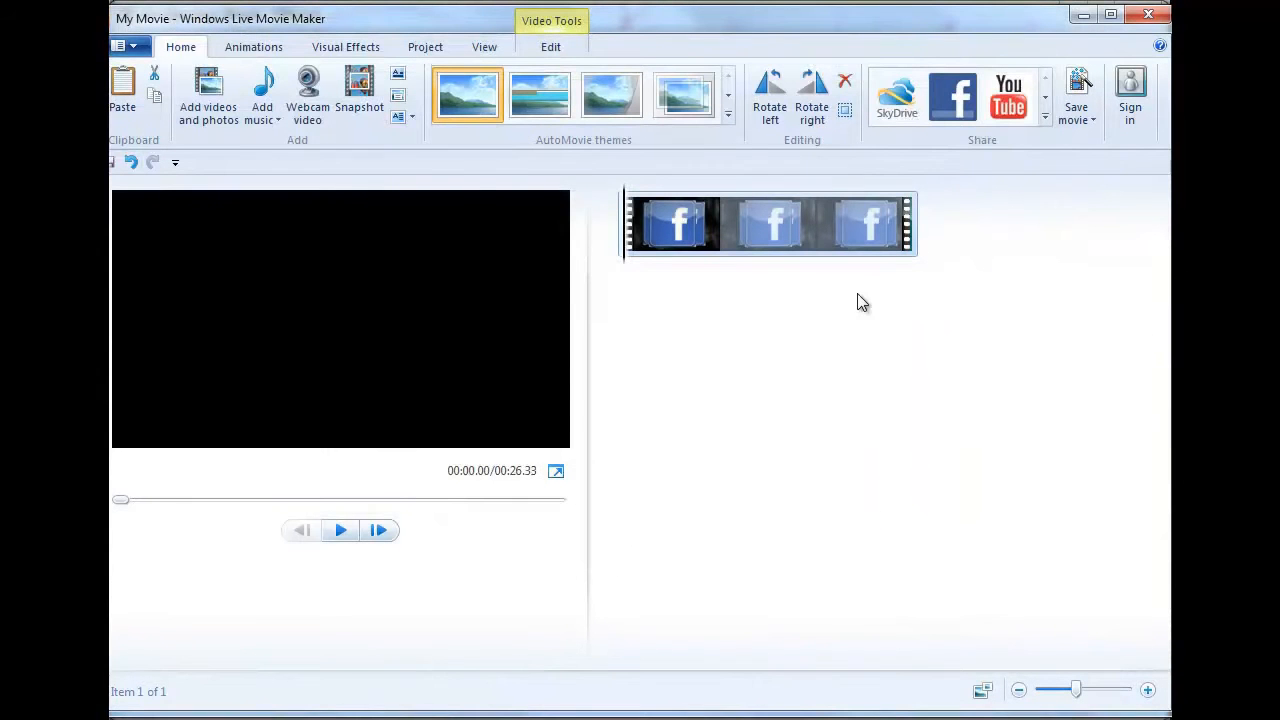
View the movie export options and close Windows Live Movie Maker without saving the project
{"action": "left_click", "coordinate": [1081, 120]}
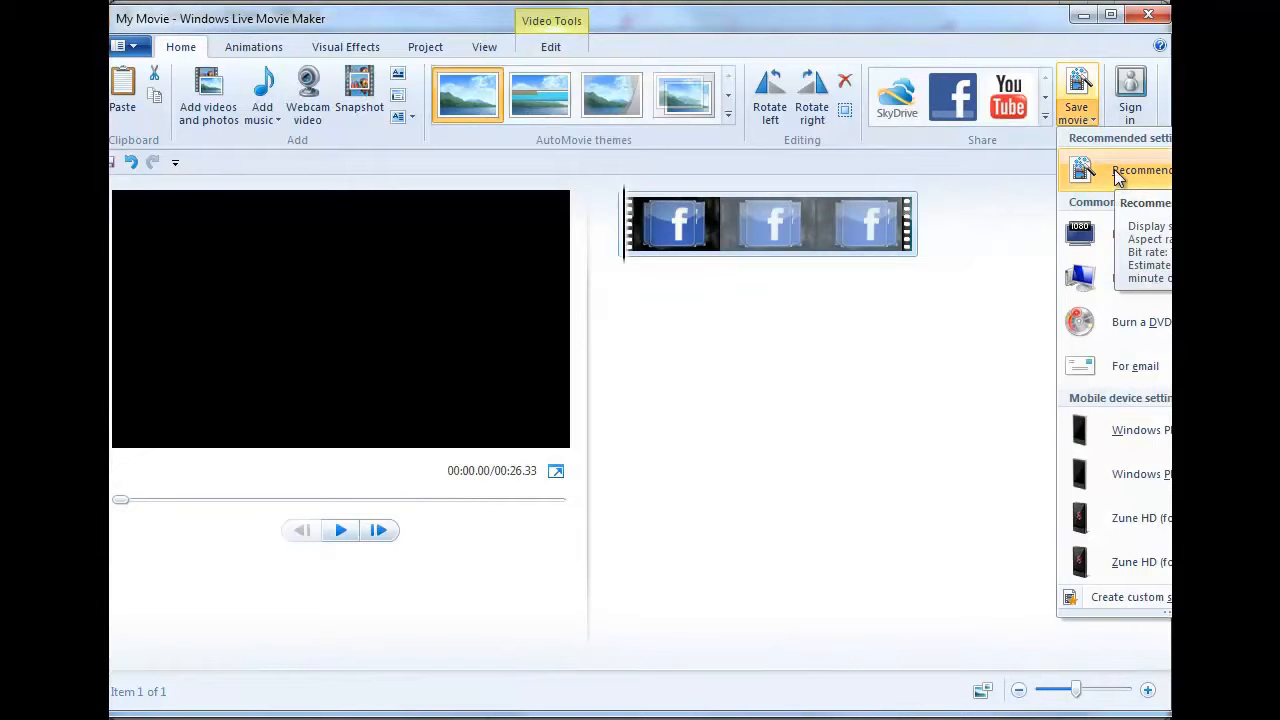
{"action": "left_click", "coordinate": [1147, 18]}
{"action": "left_click", "coordinate": [1147, 18]}
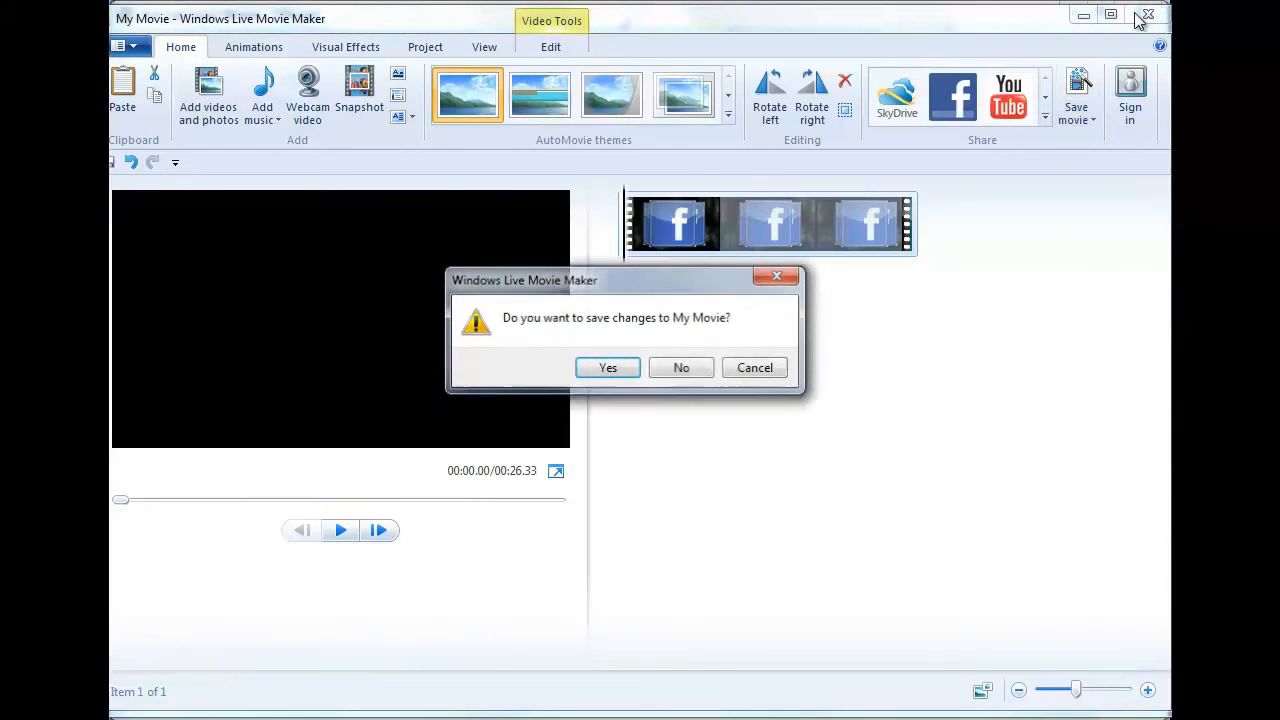
{"action": "left_click", "coordinate": [679, 368]}
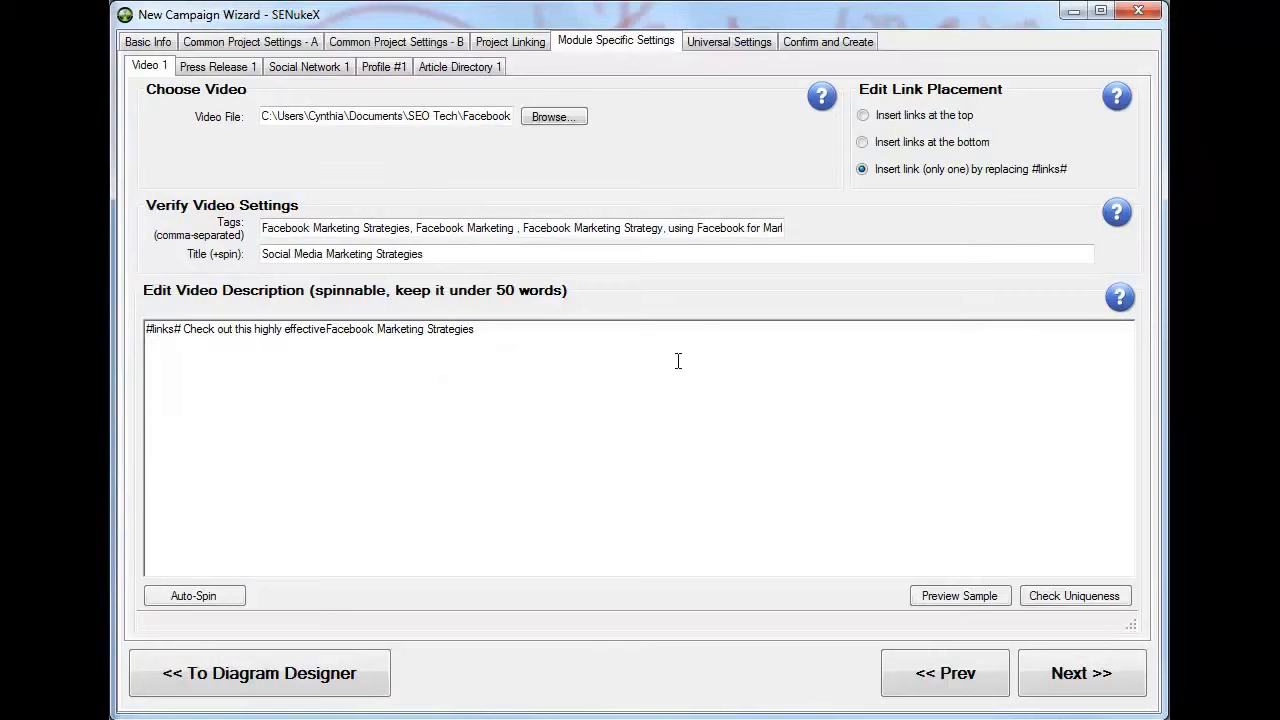
Choose "Facebook marketing vid2" from the SEO Tech folder as the video file for Video 1
{"action": "left_click", "coordinate": [549, 115]}
{"action": "left_click", "coordinate": [412, 308]}
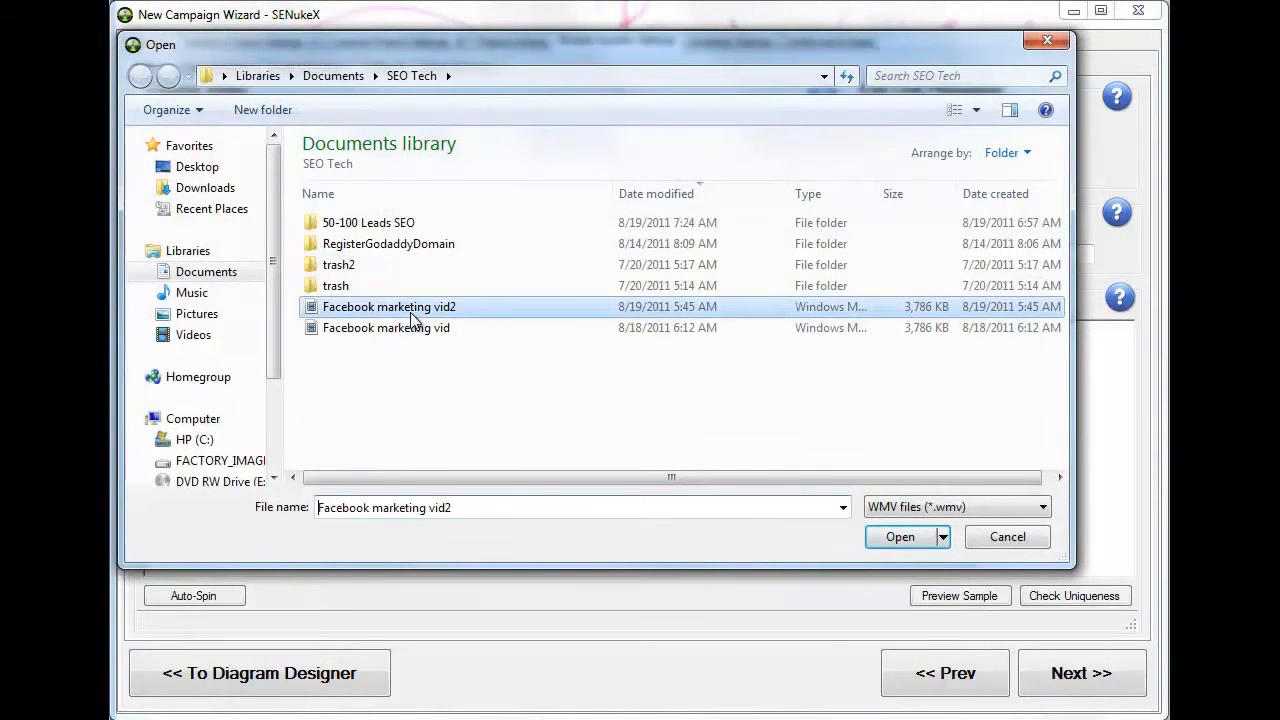
{"action": "left_click", "coordinate": [870, 537]}
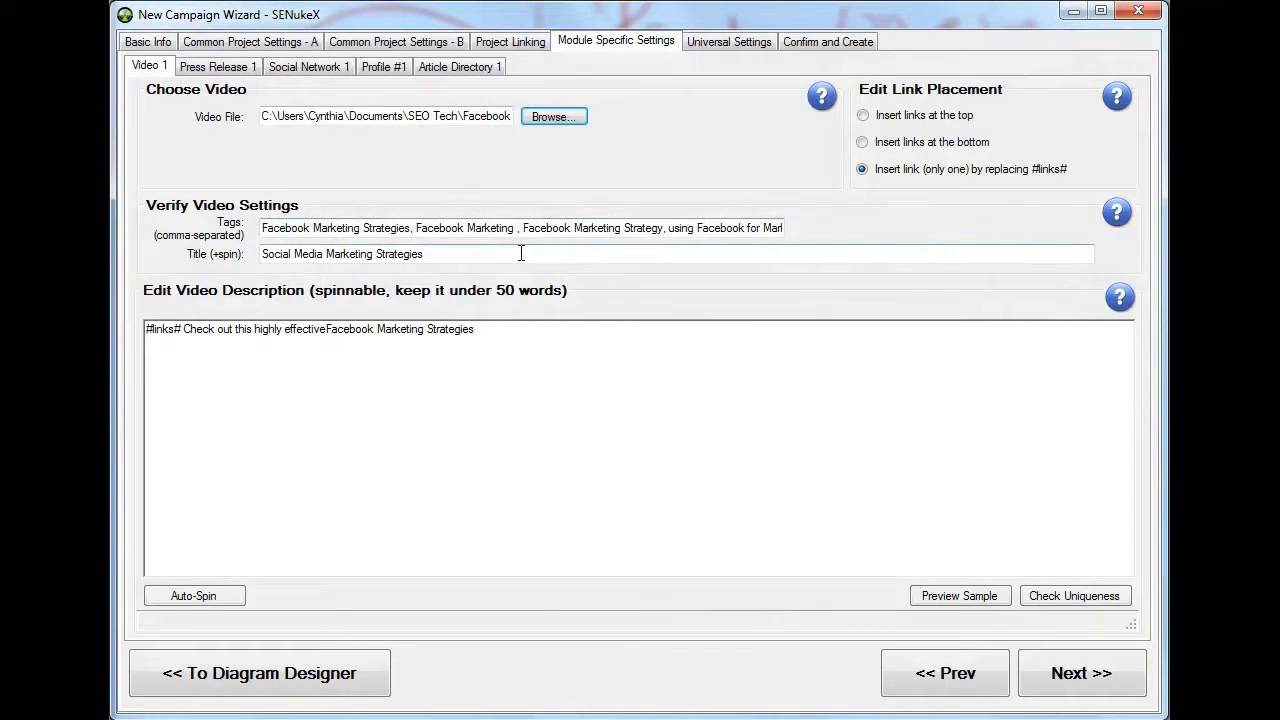
Check the video title and the #links# placeholder, and insert a space between "effective" and "Facebook" in the video description
{"action": "left_click_drag", "start_coordinate": [511, 254], "coordinate": [346, 280]}
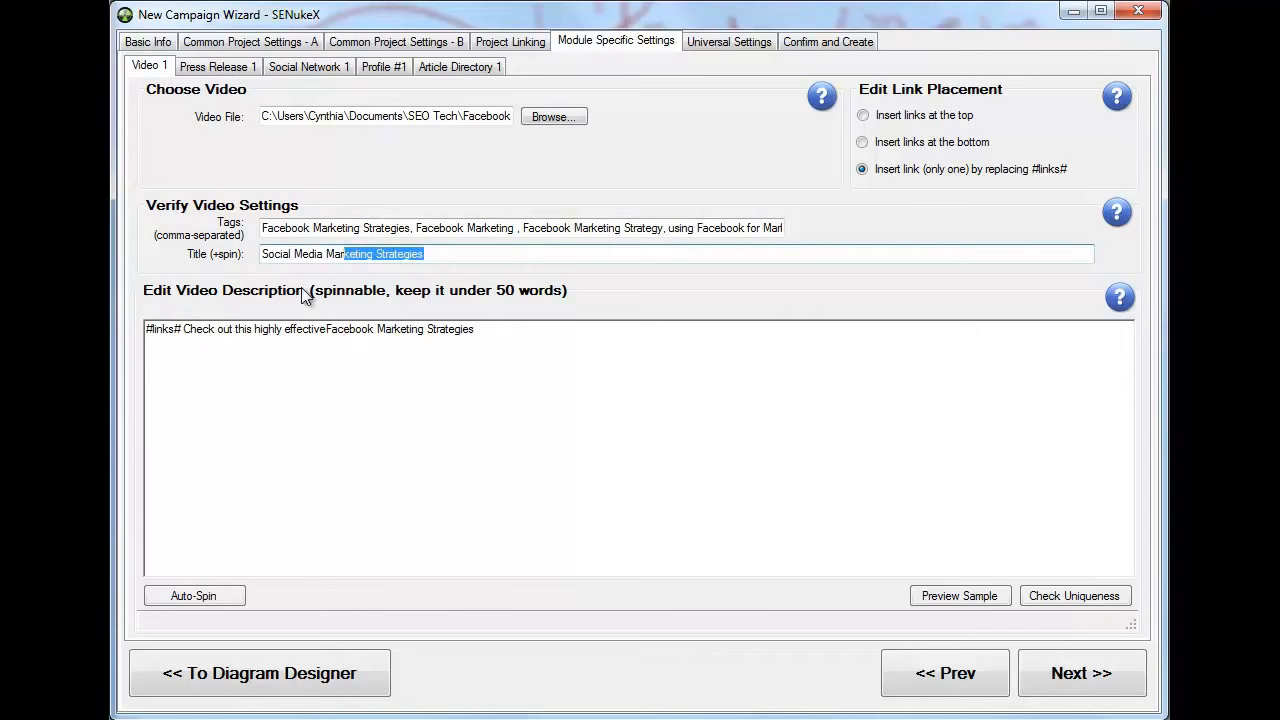
{"action": "left_click_drag", "start_coordinate": [184, 332], "coordinate": [143, 344]}
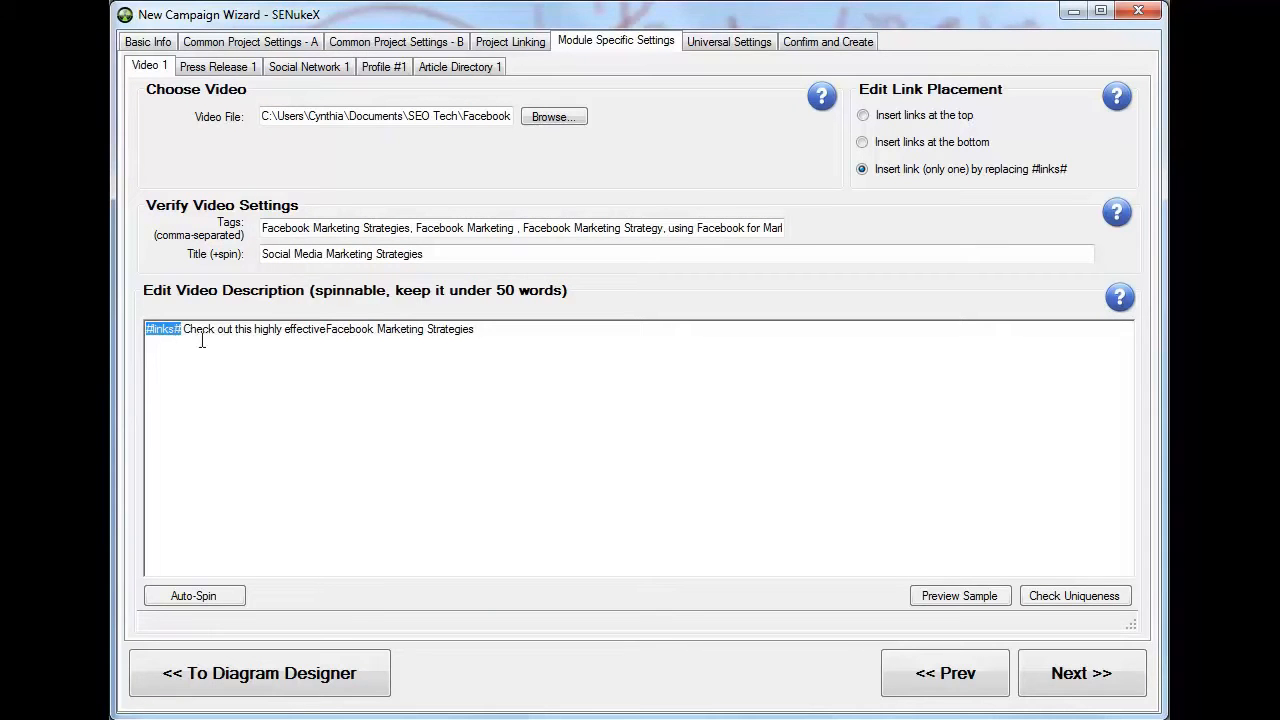
{"action": "left_click_drag", "start_coordinate": [325, 332], "coordinate": [372, 344]}
{"action": "left_click", "coordinate": [320, 336]}
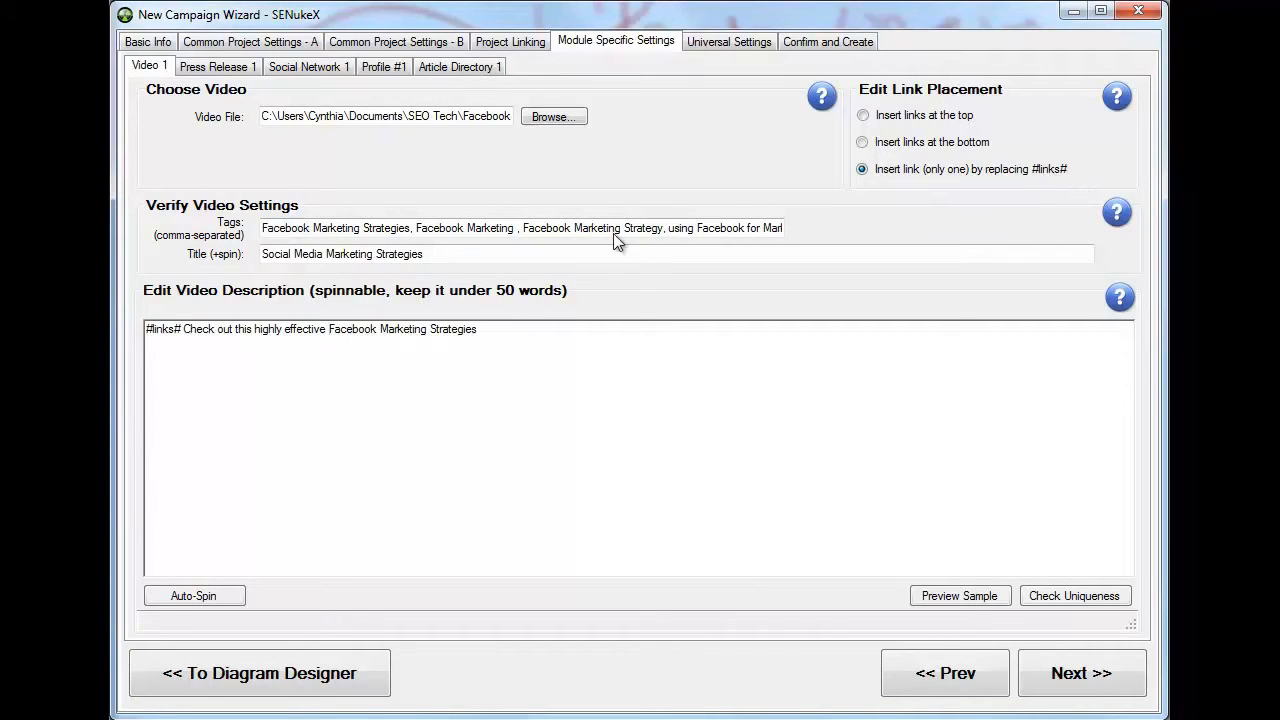
Advance past the video settings and copy the spun Facebook Marketing Strategies article to the clipboard in The Best Spinner
{"action": "left_click", "coordinate": [1081, 675]}
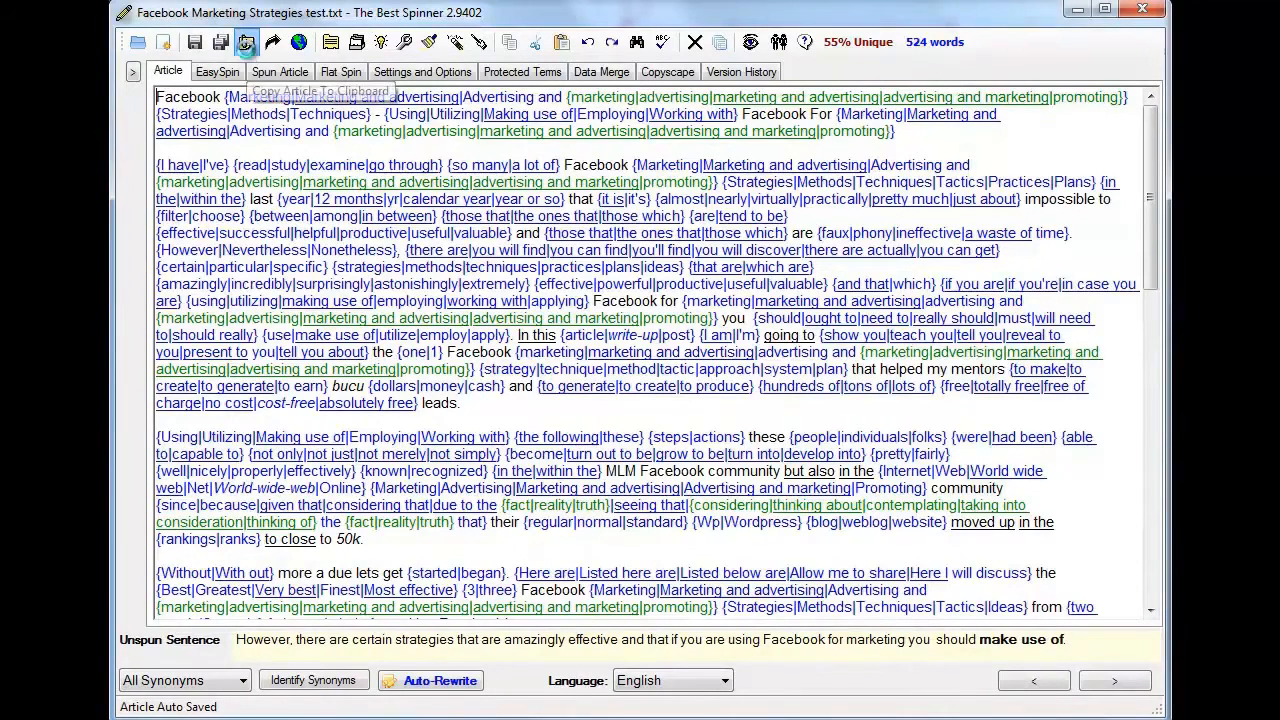
{"action": "left_click", "coordinate": [247, 42]}
{"action": "left_click", "coordinate": [1055, 463]}
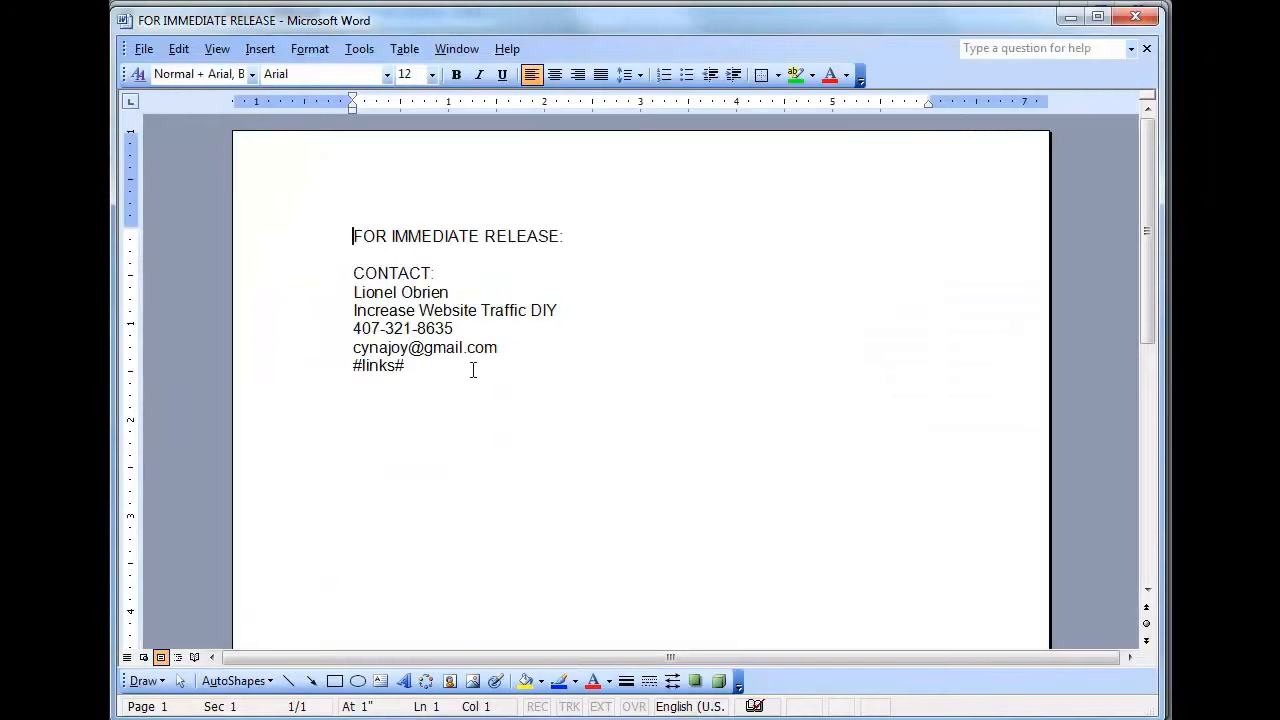
Examine the press release header in the Word document, including its contact details and #links# placeholder
{"action": "left_click_drag", "start_coordinate": [404, 366], "coordinate": [340, 219]}
{"action": "left_click", "coordinate": [519, 311]}
{"action": "left_click_drag", "start_coordinate": [458, 292], "coordinate": [588, 312]}
{"action": "left_click_drag", "start_coordinate": [508, 334], "coordinate": [342, 348]}
{"action": "left_click", "coordinate": [342, 348]}
{"action": "left_click_drag", "start_coordinate": [420, 366], "coordinate": [343, 371]}
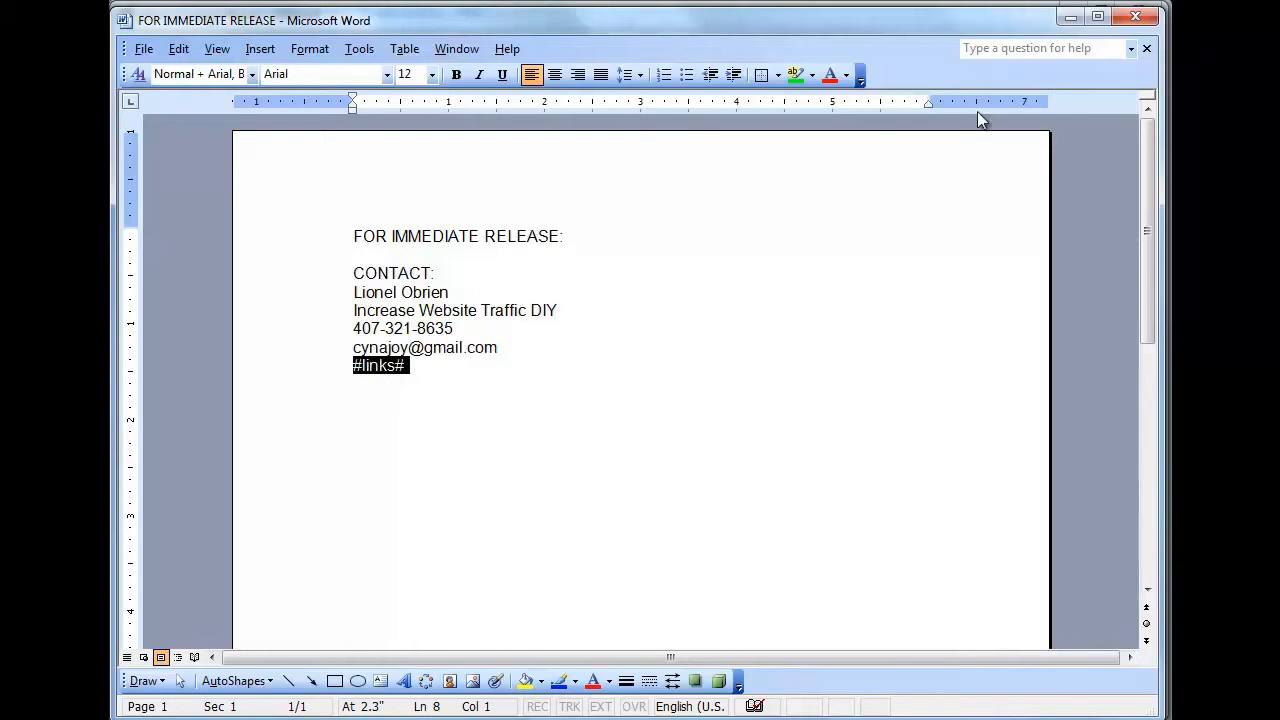
Select the complete press release header in the Word document, down to #links#, and minimize the document
{"action": "left_click_drag", "start_coordinate": [514, 390], "coordinate": [391, 251]}
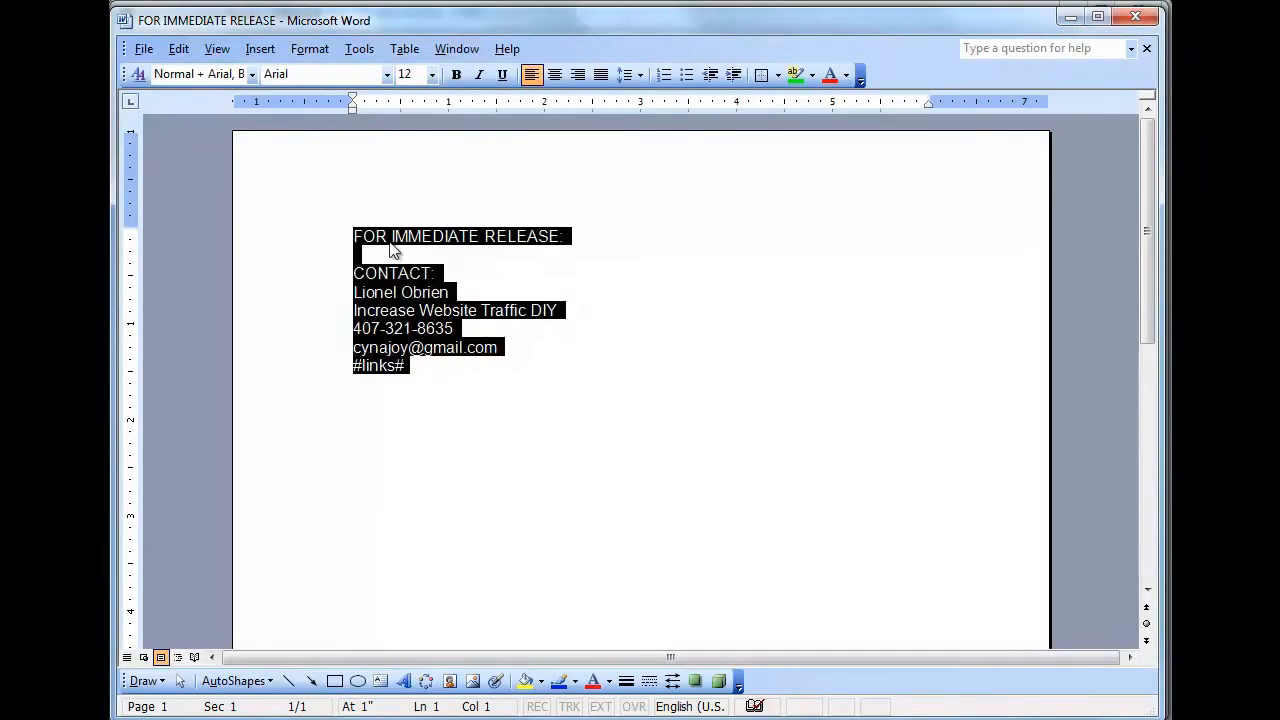
{"action": "left_click", "coordinate": [1066, 19]}
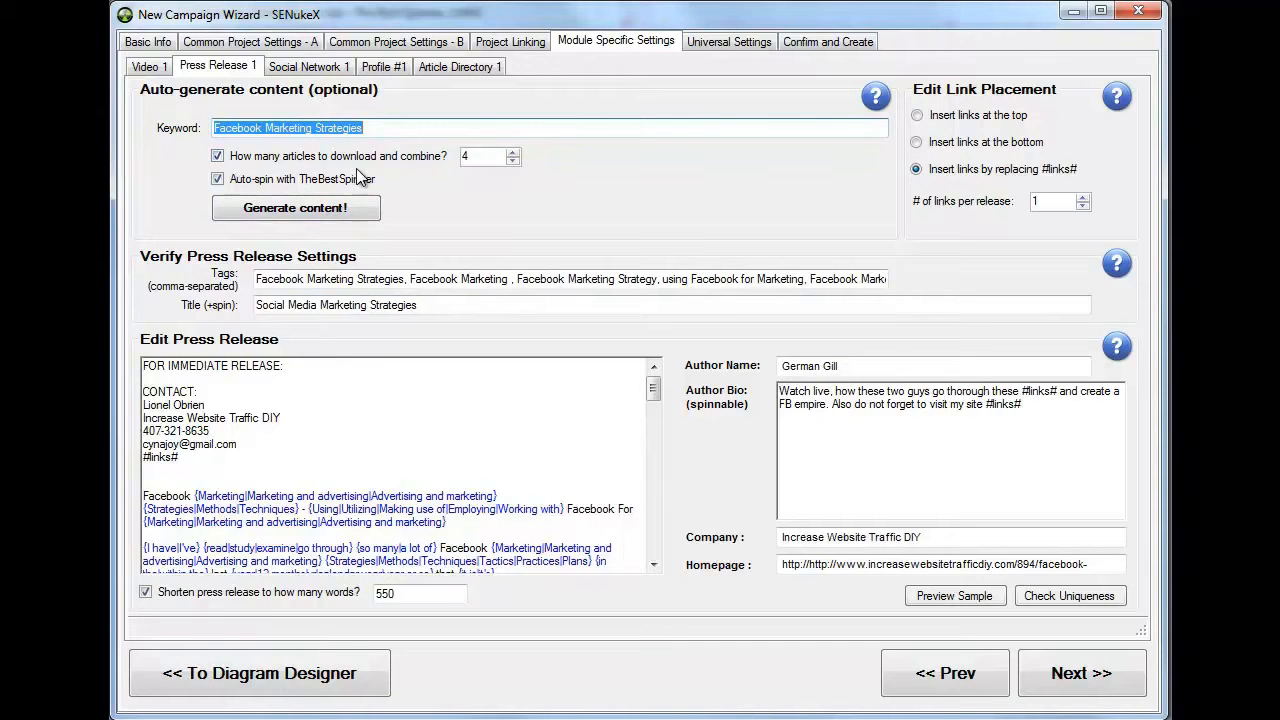
{"action": "left_click", "coordinate": [513, 153]}
{"action": "left_click", "coordinate": [513, 153]}
{"action": "left_click", "coordinate": [513, 153]}
{"action": "left_click", "coordinate": [513, 153]}
{"action": "left_click", "coordinate": [513, 153]}
{"action": "left_click", "coordinate": [513, 153]}
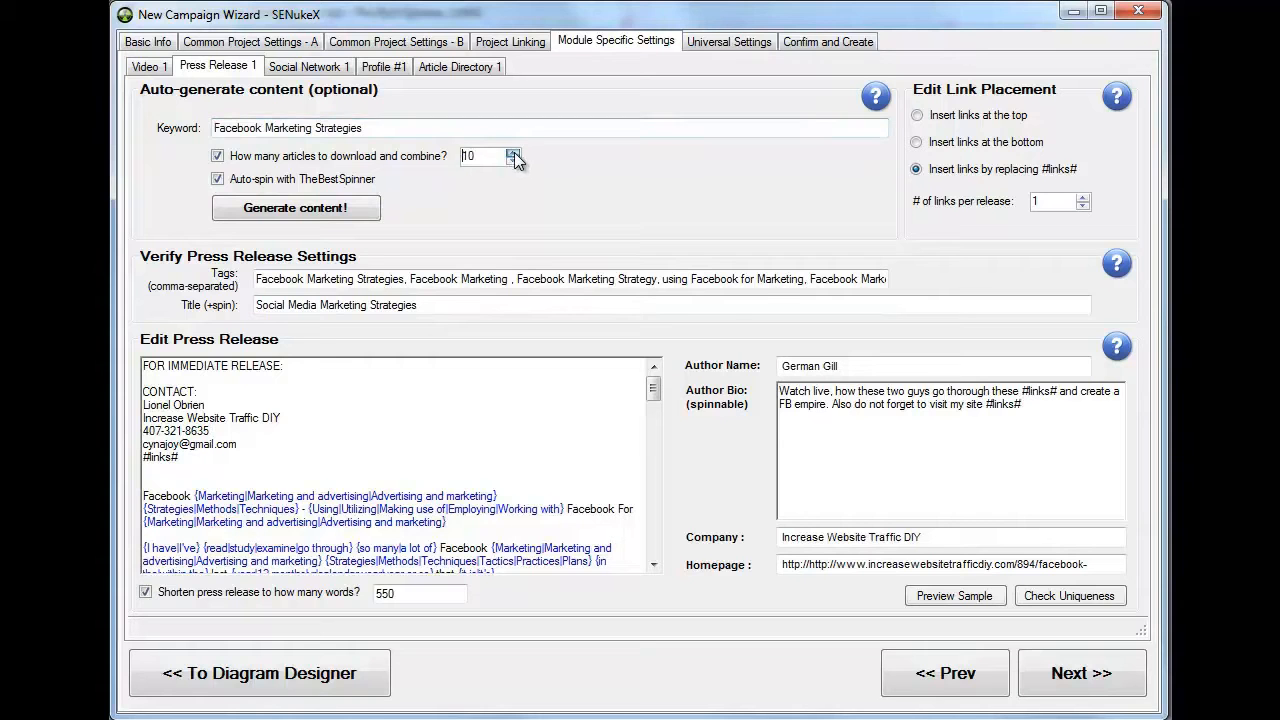
{"action": "left_click", "coordinate": [513, 153]}
{"action": "left_click", "coordinate": [513, 153]}
{"action": "left_click", "coordinate": [514, 154]}
{"action": "left_click", "coordinate": [514, 160]}
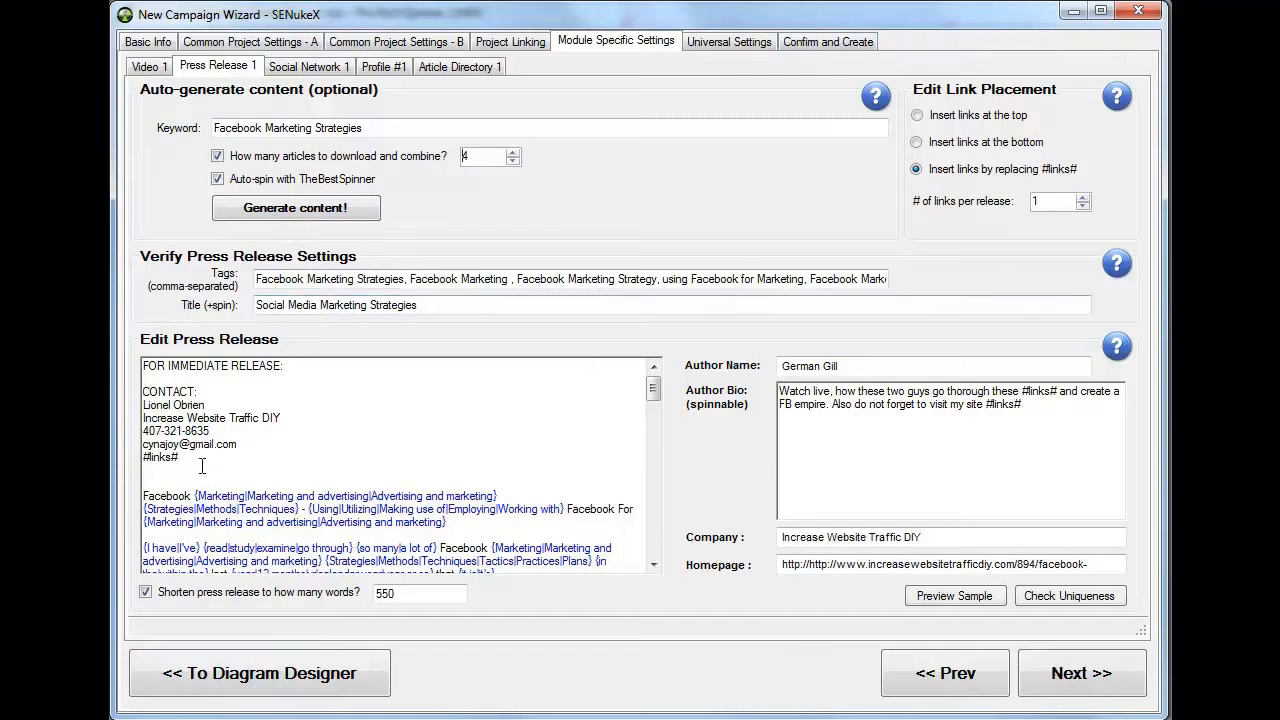
Check the header block at the start of the press release text, including its contact details and #links# placeholder
{"action": "left_click_drag", "start_coordinate": [200, 462], "coordinate": [112, 354]}
{"action": "left_click", "coordinate": [312, 449]}
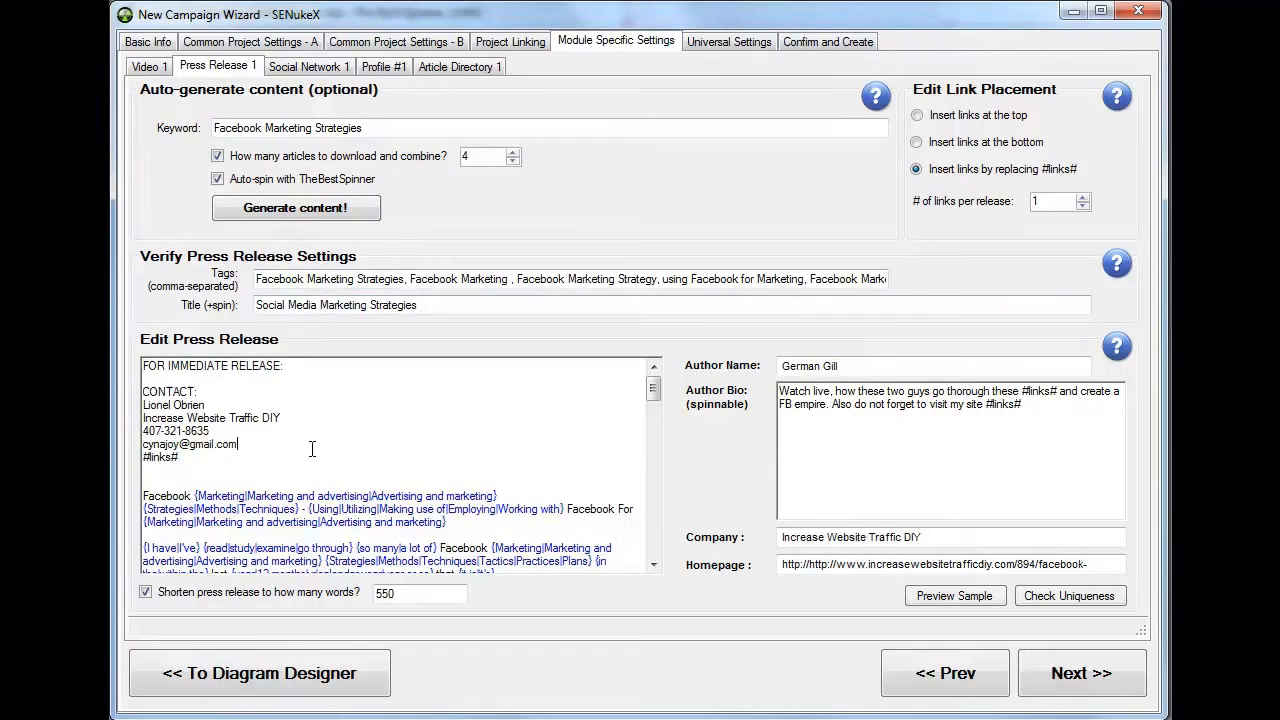
{"action": "left_click_drag", "start_coordinate": [211, 463], "coordinate": [148, 355]}
{"action": "left_click", "coordinate": [214, 461]}
{"action": "left_click_drag", "start_coordinate": [212, 456], "coordinate": [136, 352]}
{"action": "left_click", "coordinate": [246, 456]}
{"action": "left_click_drag", "start_coordinate": [246, 456], "coordinate": [164, 365]}
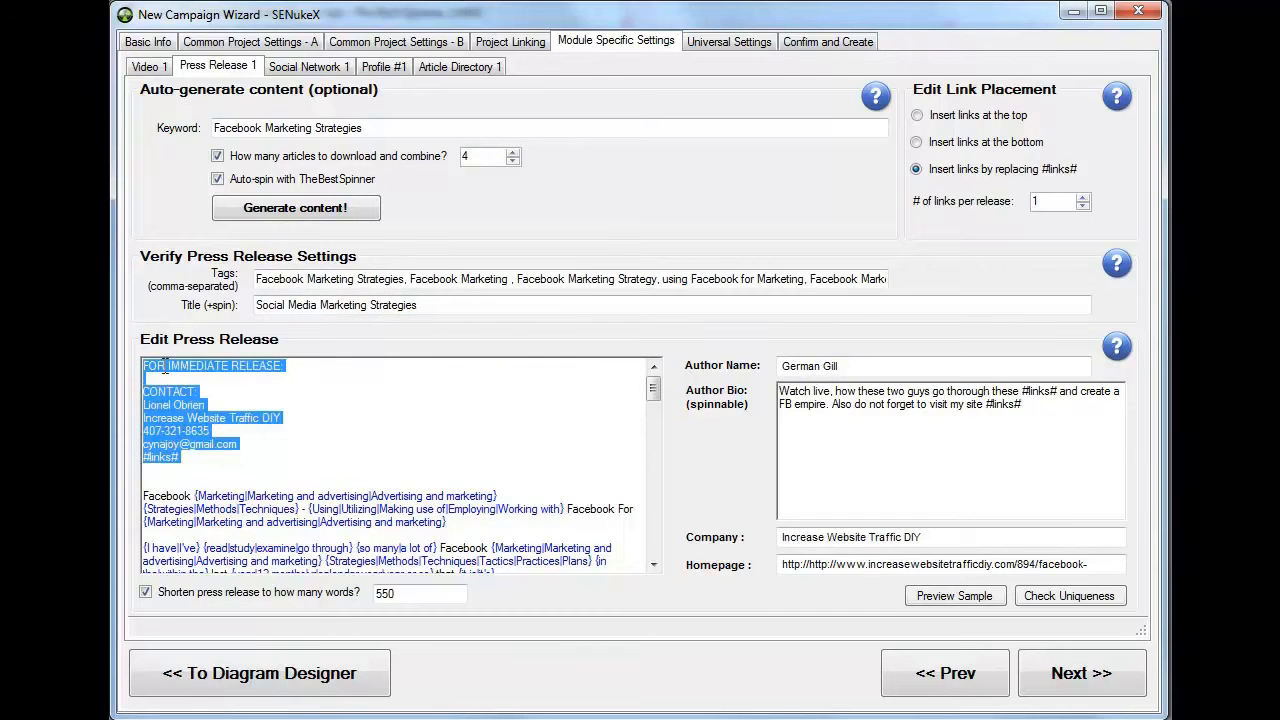
{"action": "left_click", "coordinate": [301, 438]}
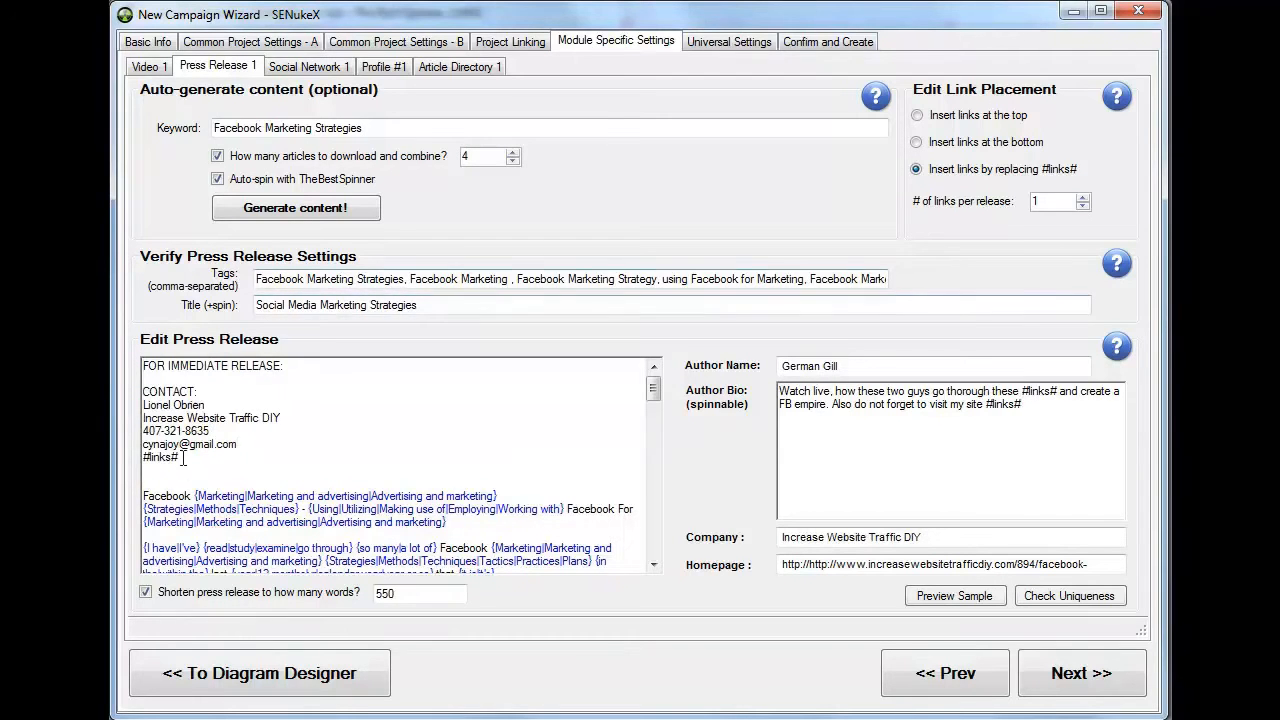
{"action": "left_click_drag", "start_coordinate": [208, 456], "coordinate": [146, 458]}
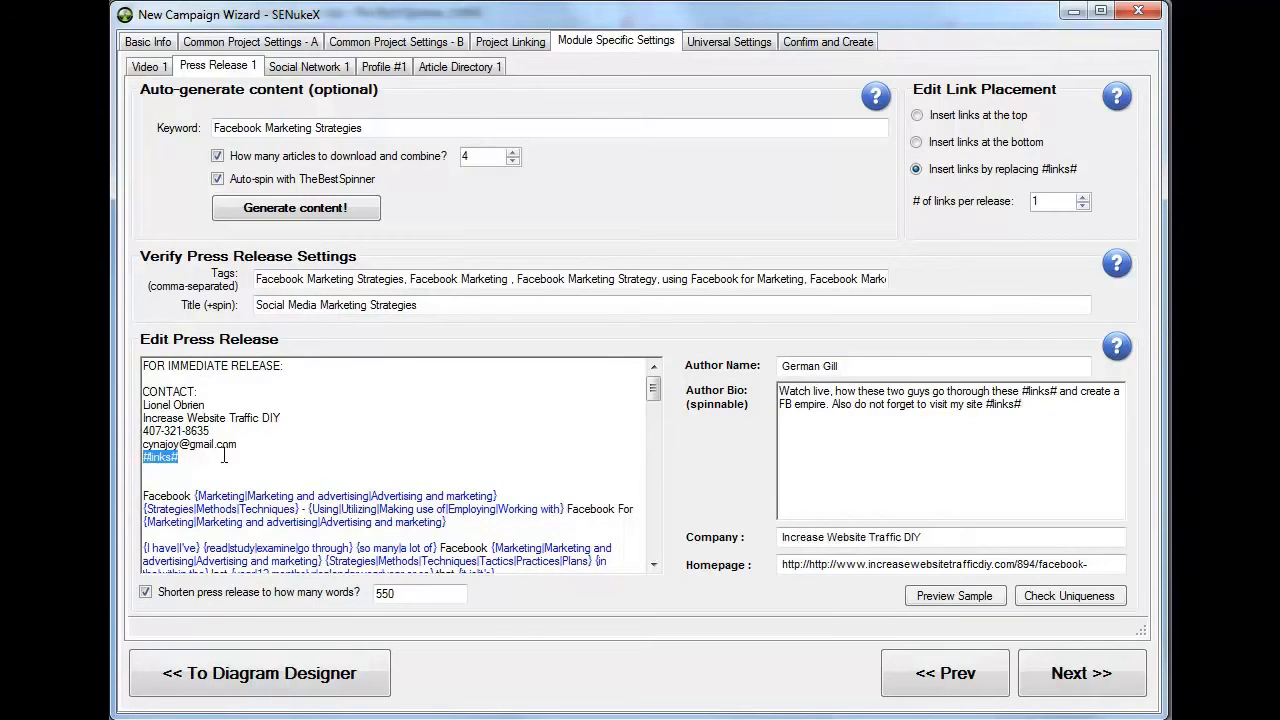
Add a #links# placeholder on a separate line at the end of the press release text and advance to the next module
{"action": "scroll", "coordinate": [328, 425], "scroll_direction": "down", "scroll_amount": 2}
{"action": "scroll", "coordinate": [329, 424], "scroll_direction": "up", "scroll_amount": 2}
{"action": "scroll", "coordinate": [283, 421], "scroll_direction": "down", "scroll_amount": 8}
{"action": "scroll", "coordinate": [282, 421], "scroll_direction": "down", "scroll_amount": 5}
{"action": "scroll", "coordinate": [250, 480], "scroll_direction": "up", "scroll_amount": 5}
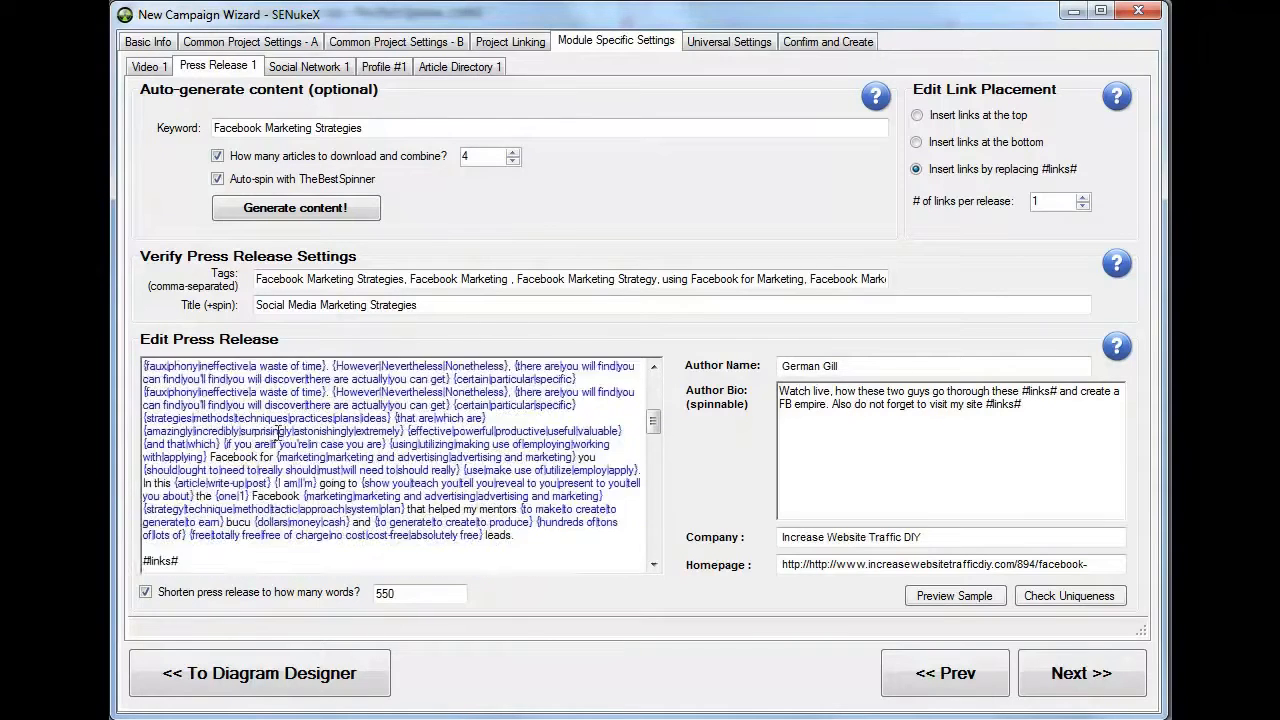
{"action": "scroll", "coordinate": [245, 511], "scroll_direction": "down", "scroll_amount": 10}
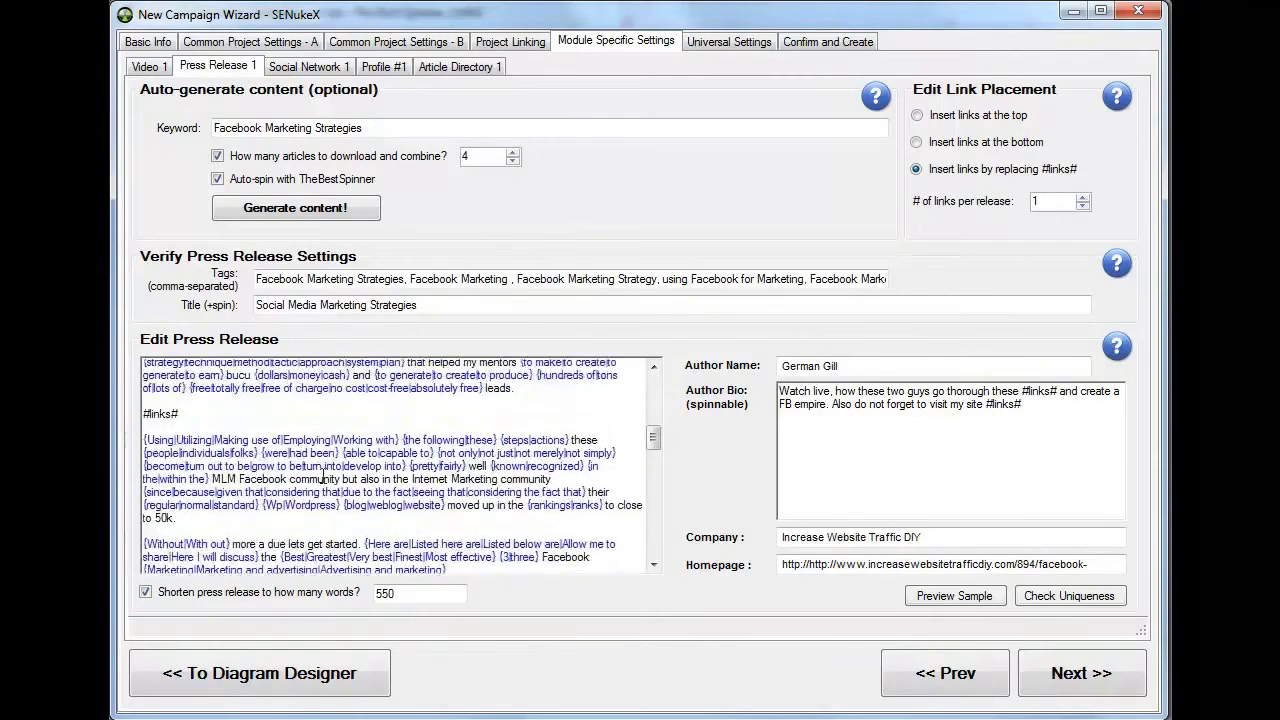
{"action": "left_click", "coordinate": [378, 567]}
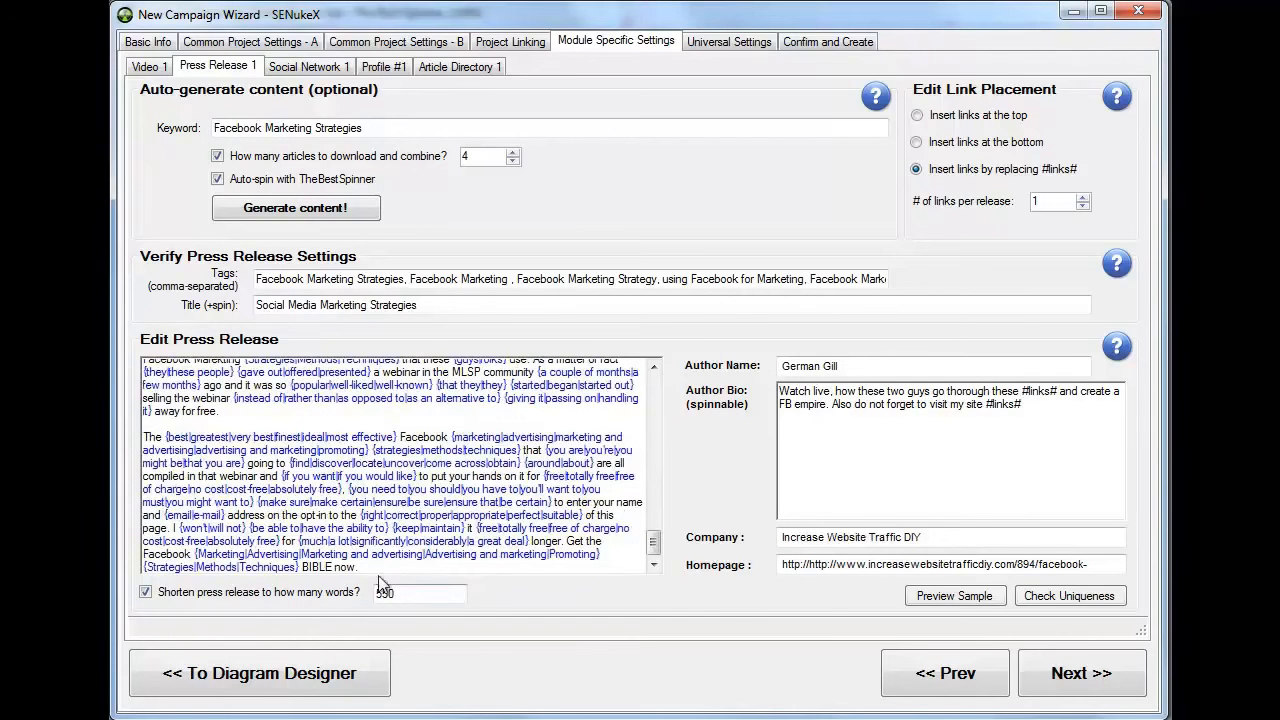
{"action": "key", "text": "Return"}
{"action": "key", "text": "Return"}
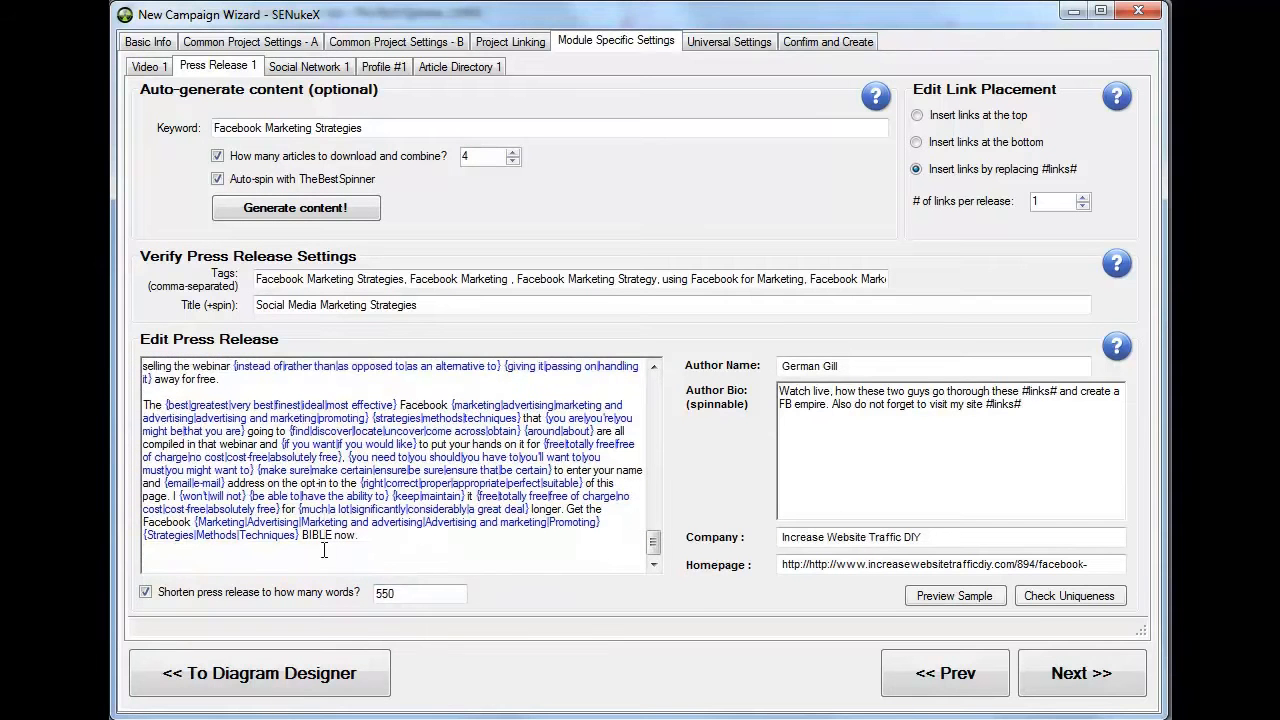
{"action": "type", "text": "#links#"}
{"action": "left_click", "coordinate": [1067, 679]}
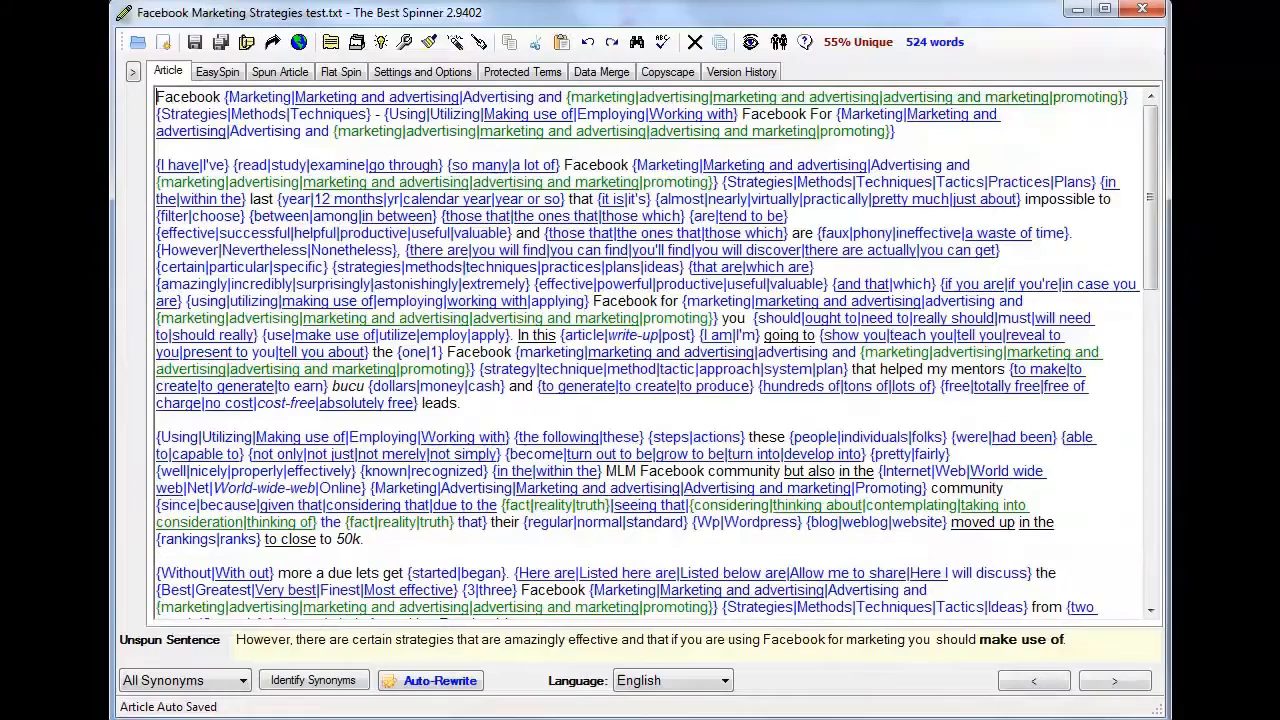
Copy the spun article in The Best Spinner, and check the #links# placeholders at the start and end of the Social Network 1 article before continuing
{"action": "left_click", "coordinate": [247, 44]}
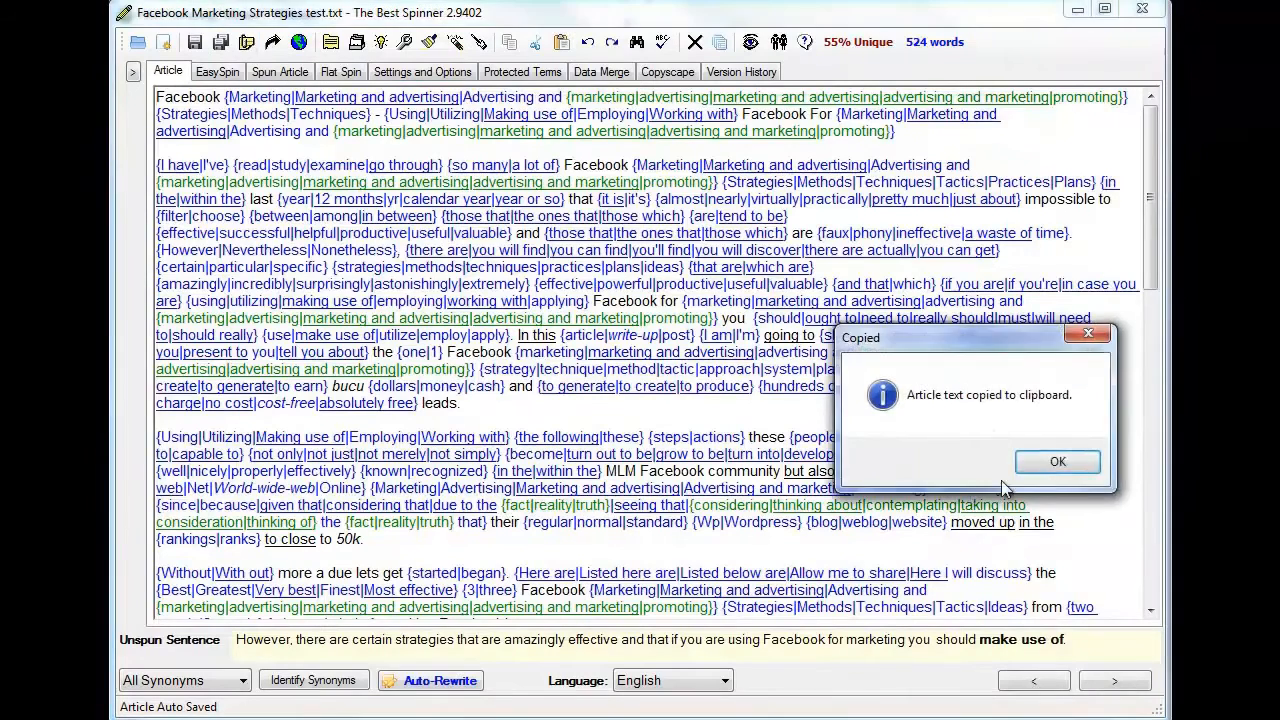
{"action": "left_click", "coordinate": [1058, 469]}
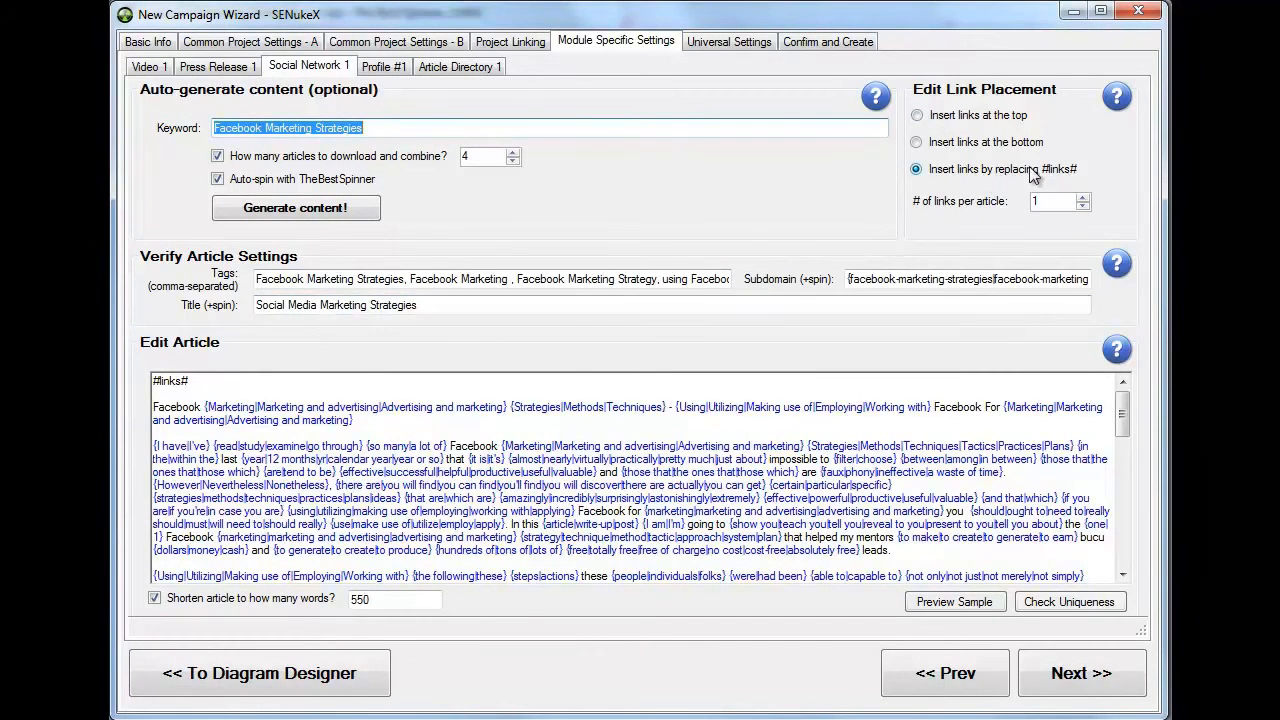
{"action": "left_click_drag", "start_coordinate": [190, 381], "coordinate": [129, 385]}
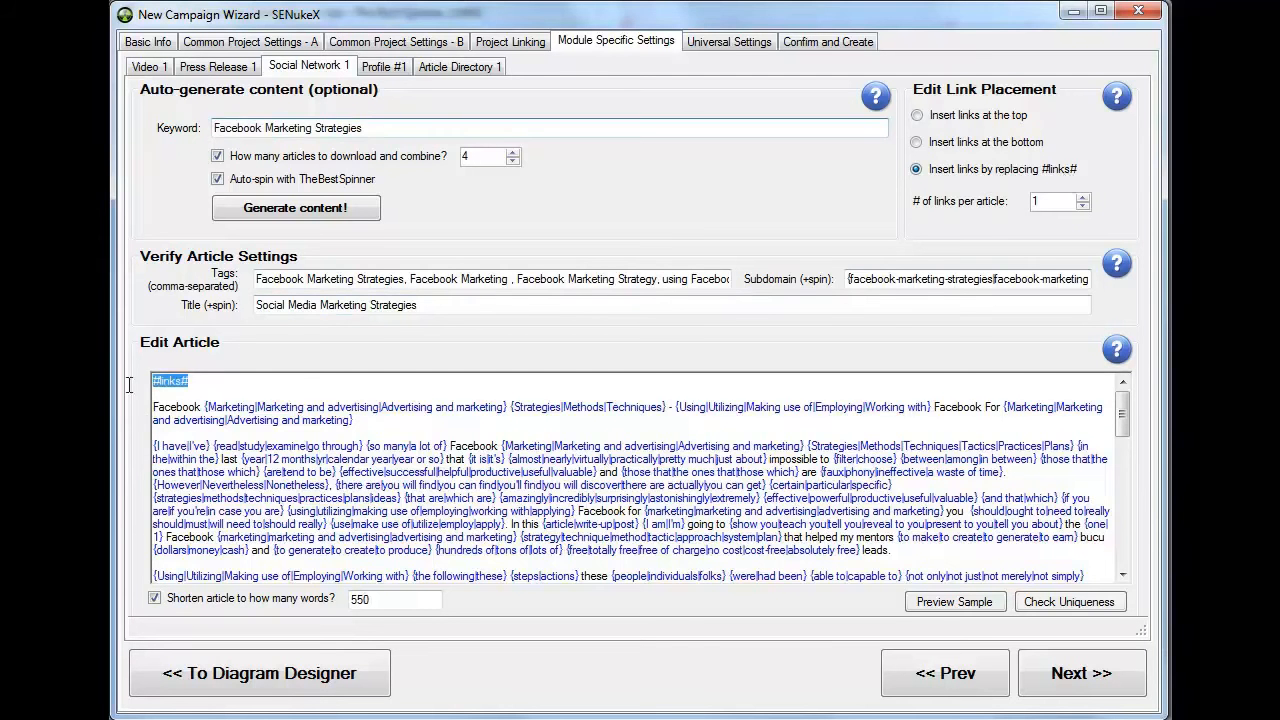
{"action": "left_click_drag", "start_coordinate": [1122, 398], "coordinate": [1123, 545]}
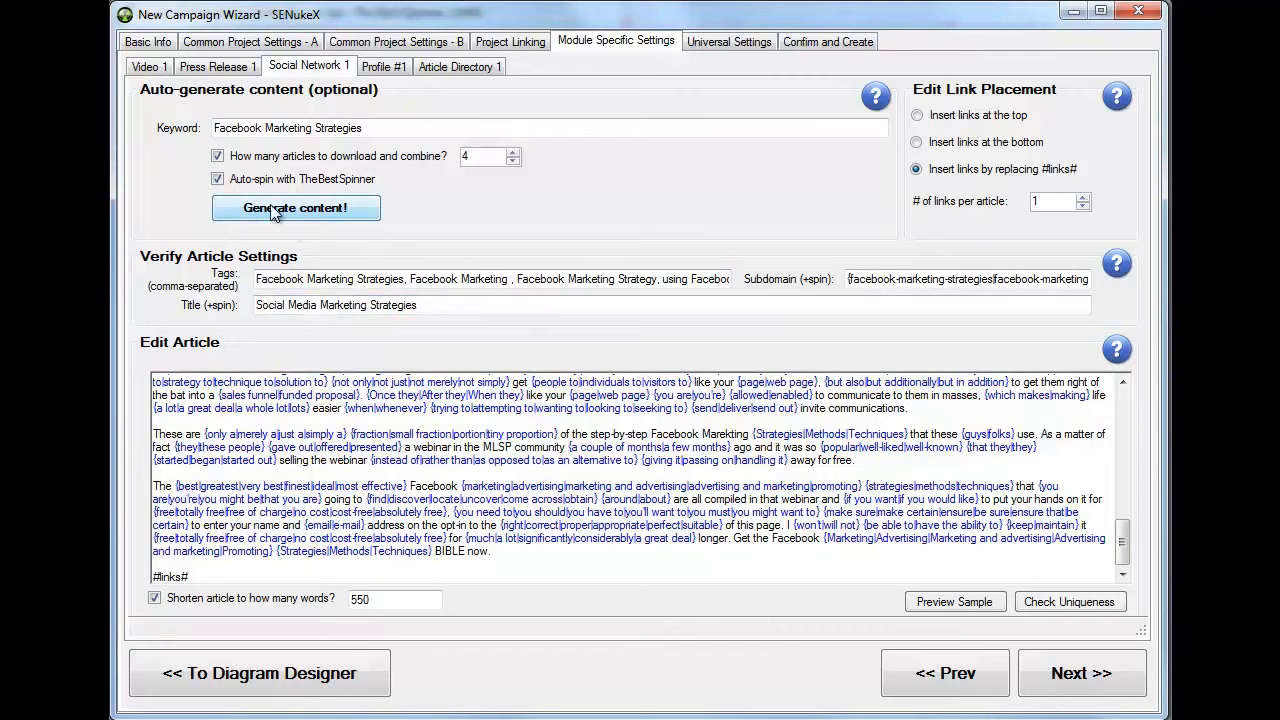
{"action": "left_click", "coordinate": [1073, 684]}
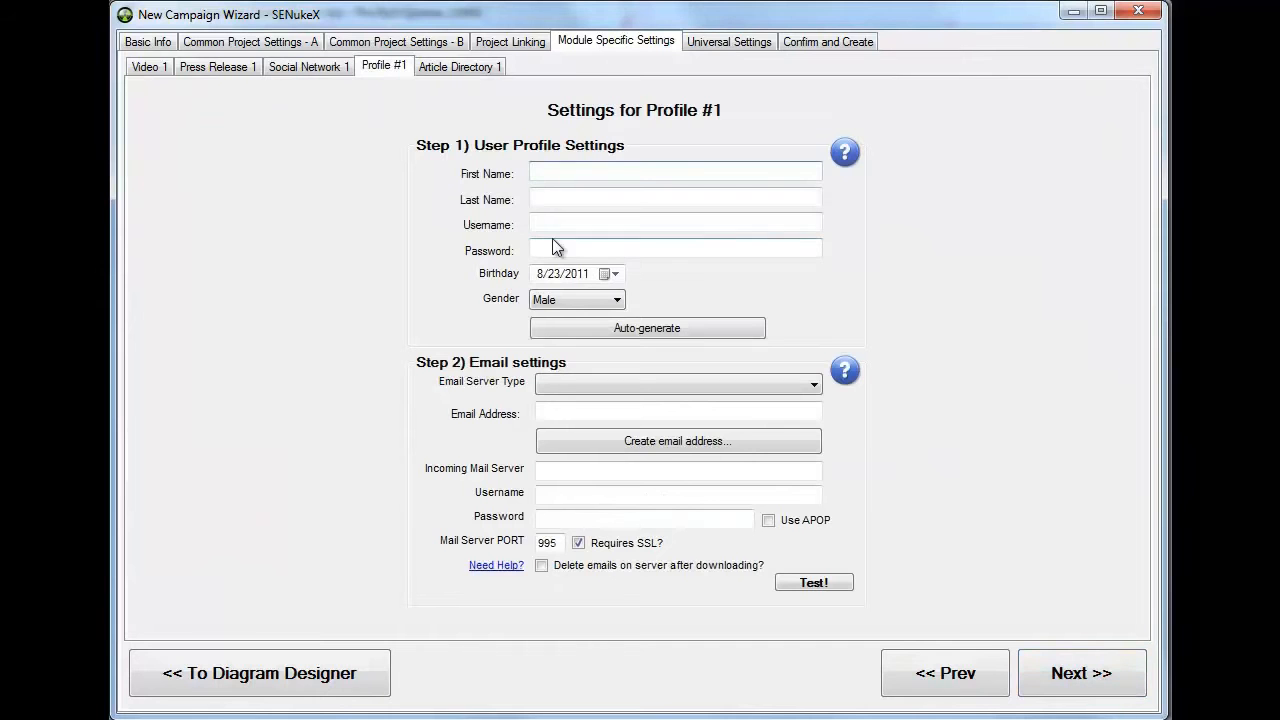
Auto-generate the user details for Profile #1, including username and password, and start creating an email address for it
{"action": "left_click", "coordinate": [652, 333]}
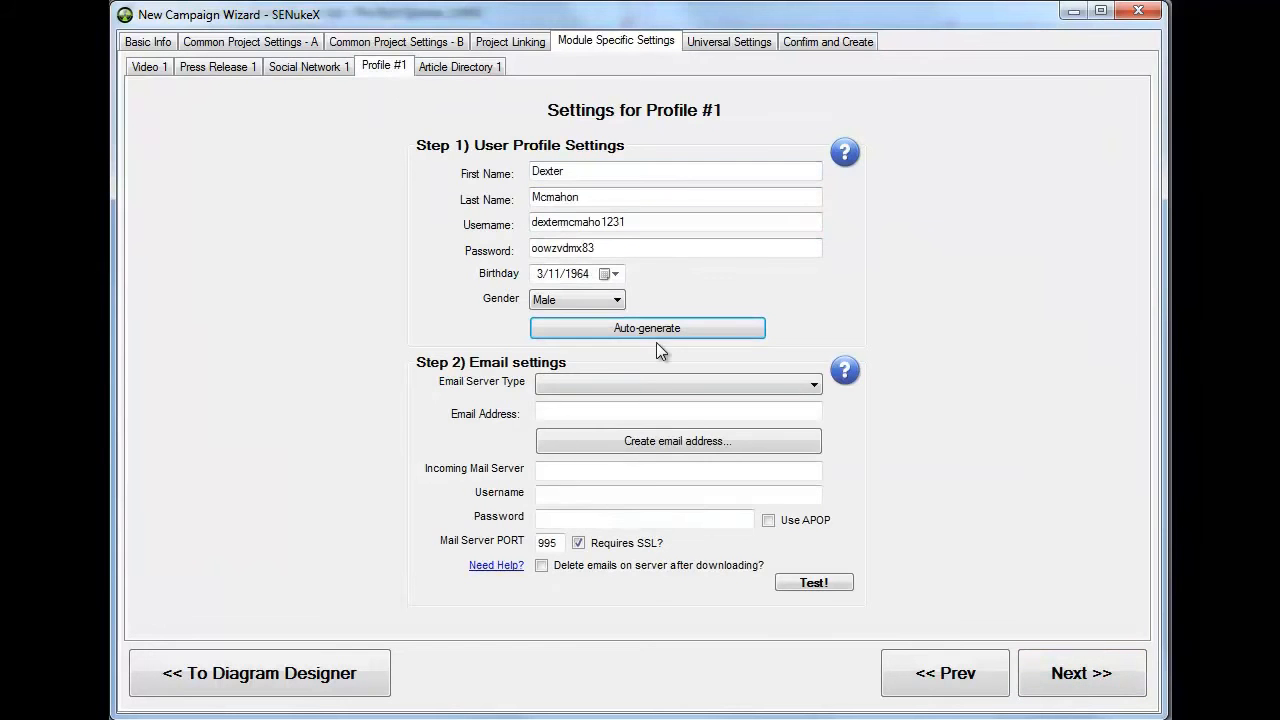
{"action": "left_click", "coordinate": [813, 385]}
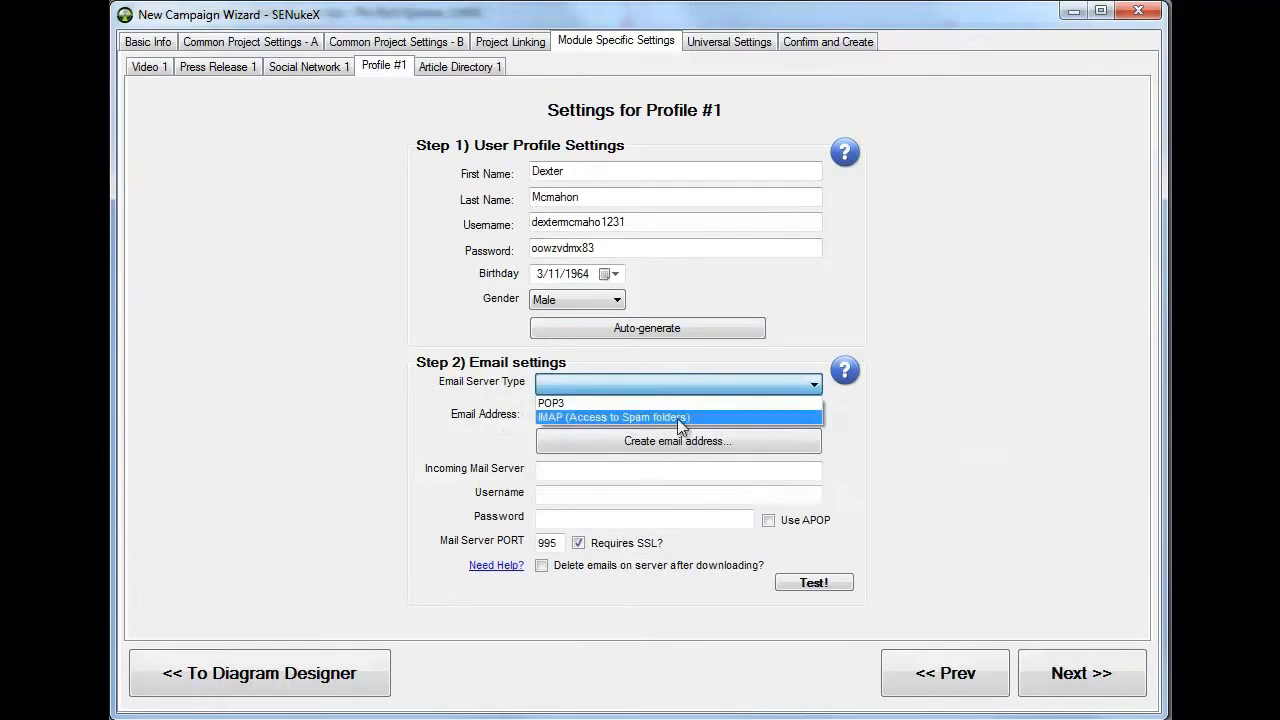
{"action": "left_click", "coordinate": [582, 441]}
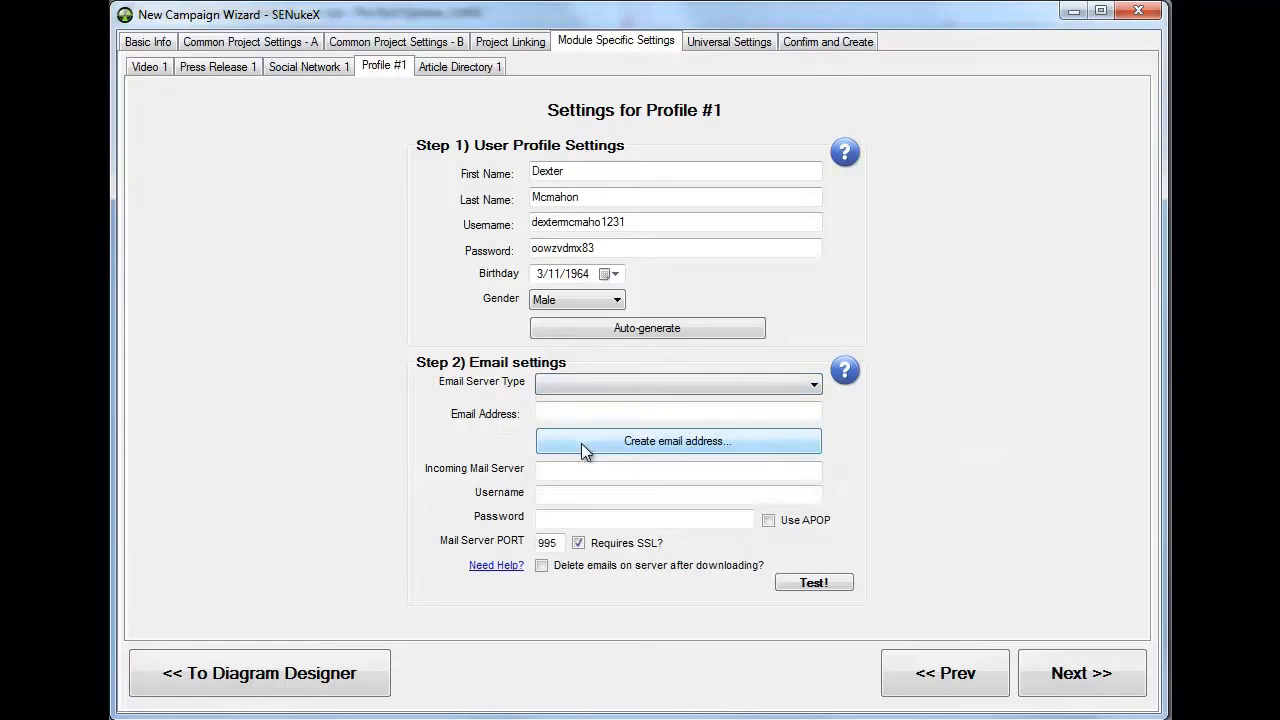
{"action": "left_click", "coordinate": [581, 443]}
{"action": "left_click", "coordinate": [626, 467]}
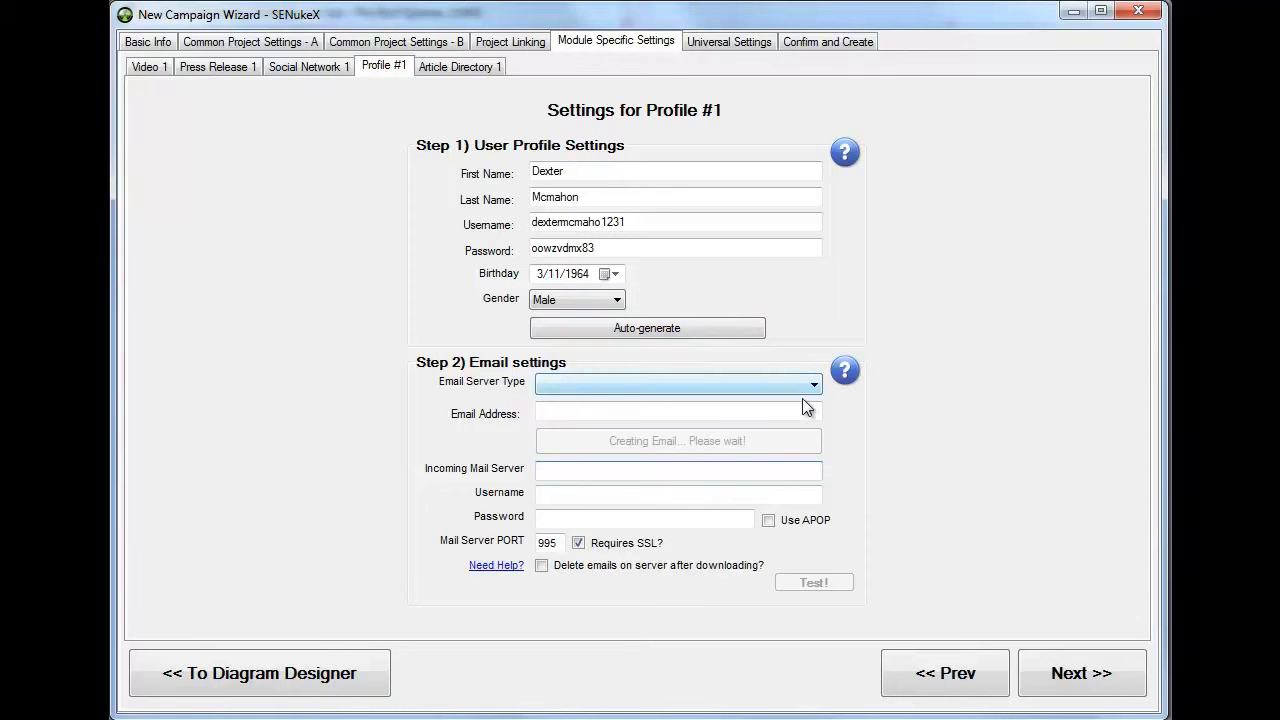
Test the login to the Profile #1 email account and advance to the article directory settings
{"action": "left_click", "coordinate": [815, 576]}
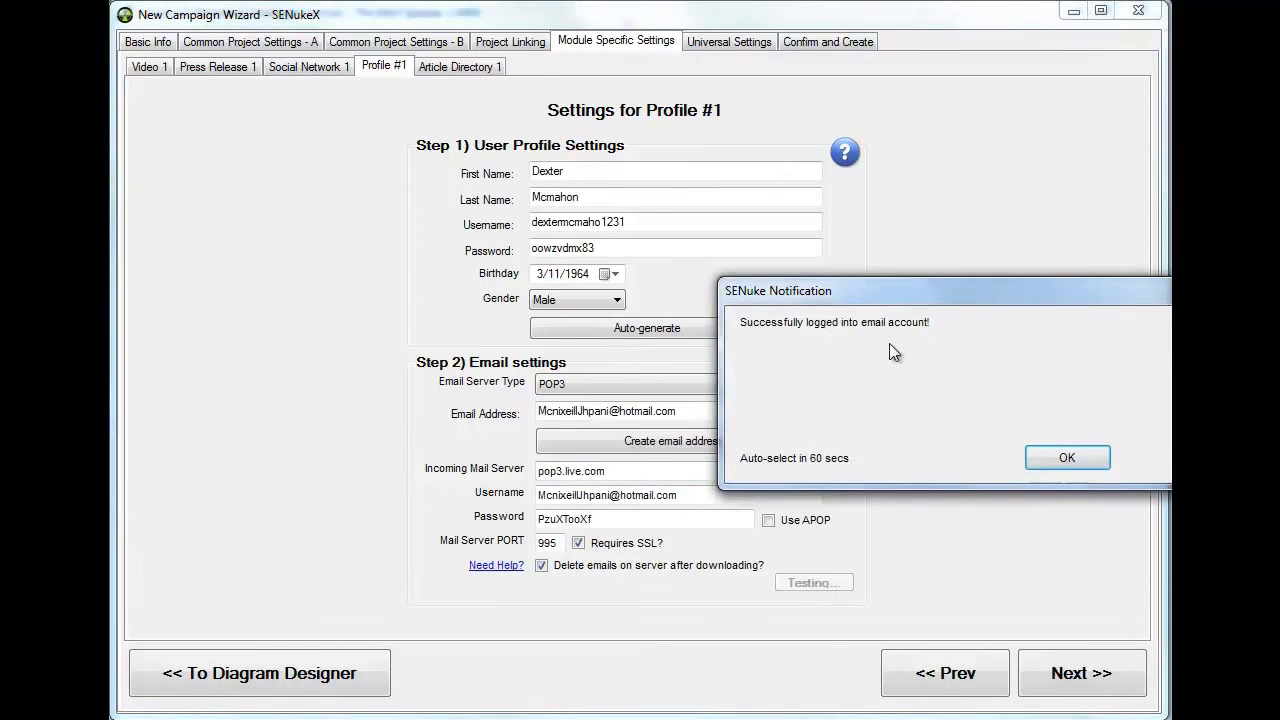
{"action": "left_click", "coordinate": [1062, 459]}
{"action": "left_click", "coordinate": [1065, 685]}
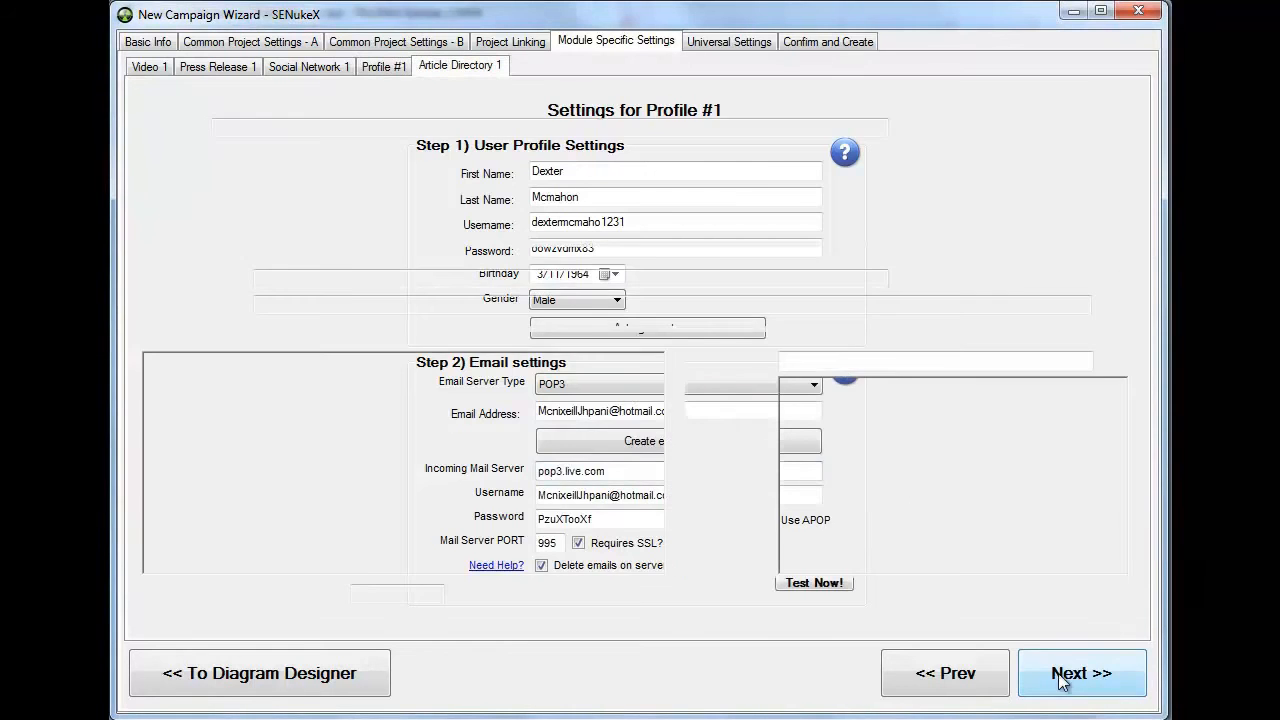
Copy the spun article from The Best Spinner into the article text of Article Directory 1
{"action": "left_click", "coordinate": [522, 404]}
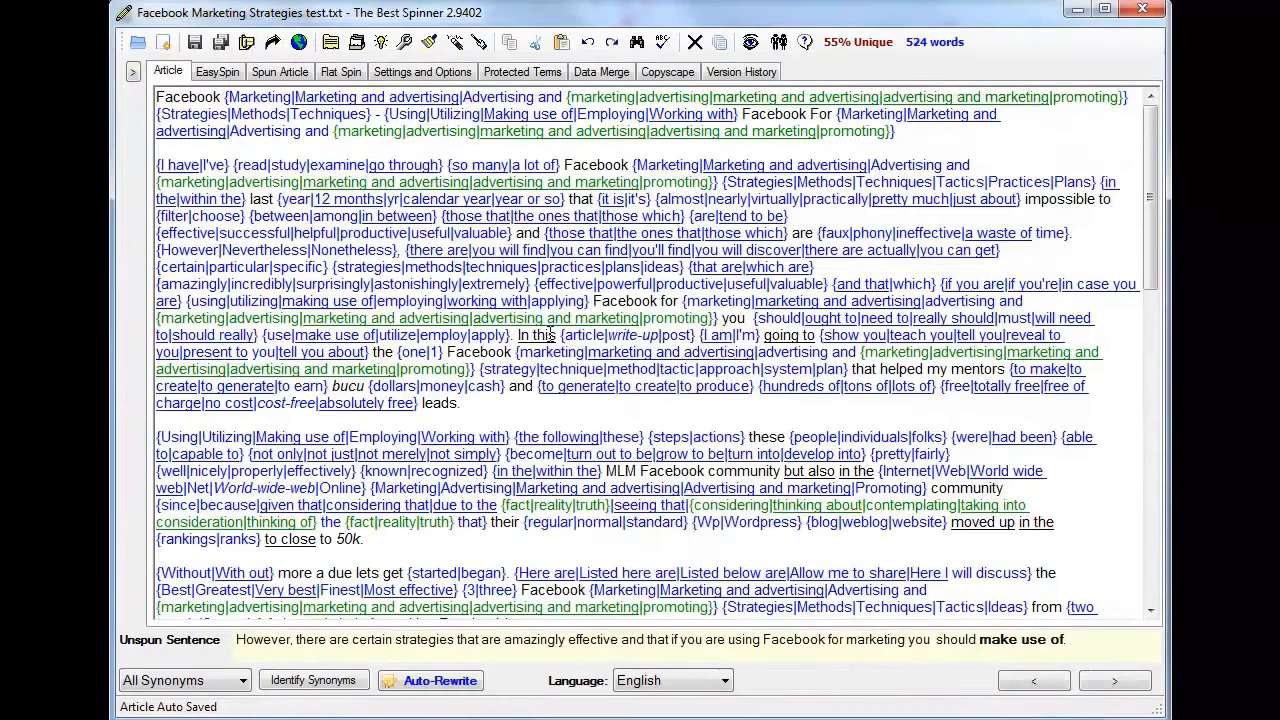
{"action": "right_click", "coordinate": [549, 333]}
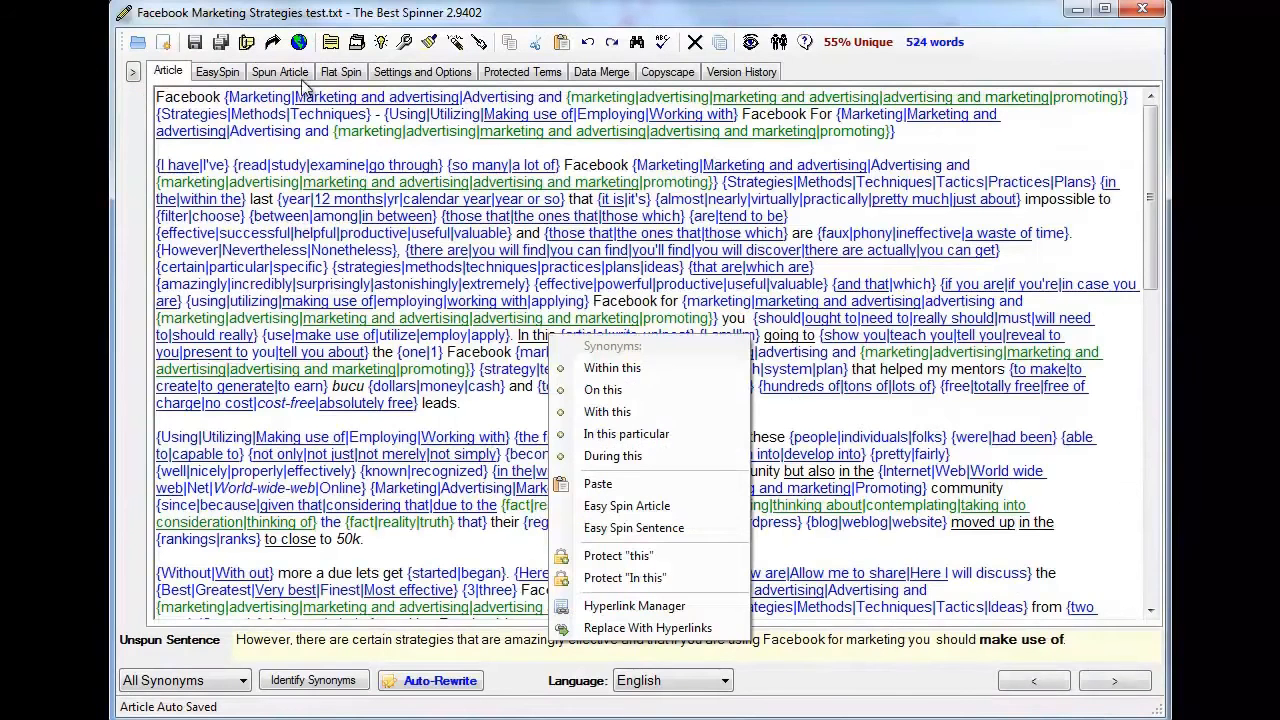
{"action": "left_click", "coordinate": [246, 42]}
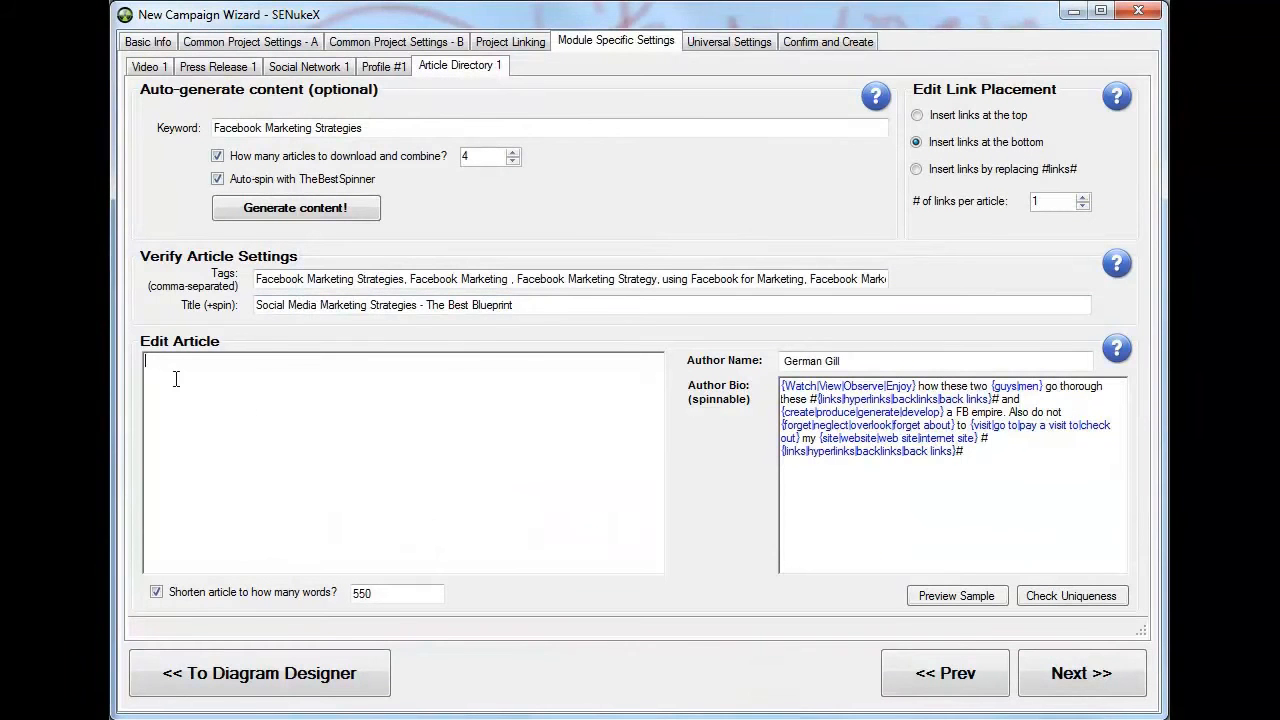
{"action": "key", "text": "ctrl+v"}
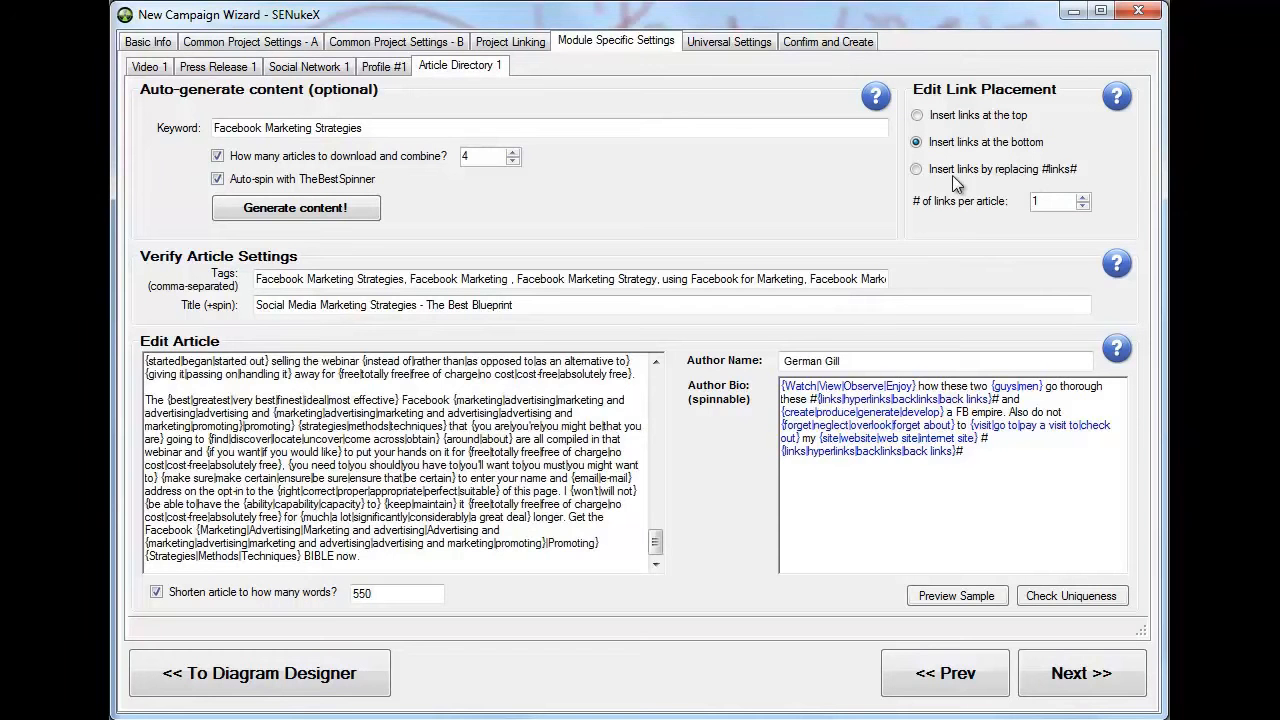
Set the Article Directory 1 link placement to replacing #links# and continue to the universal settings
{"action": "left_click", "coordinate": [917, 169]}
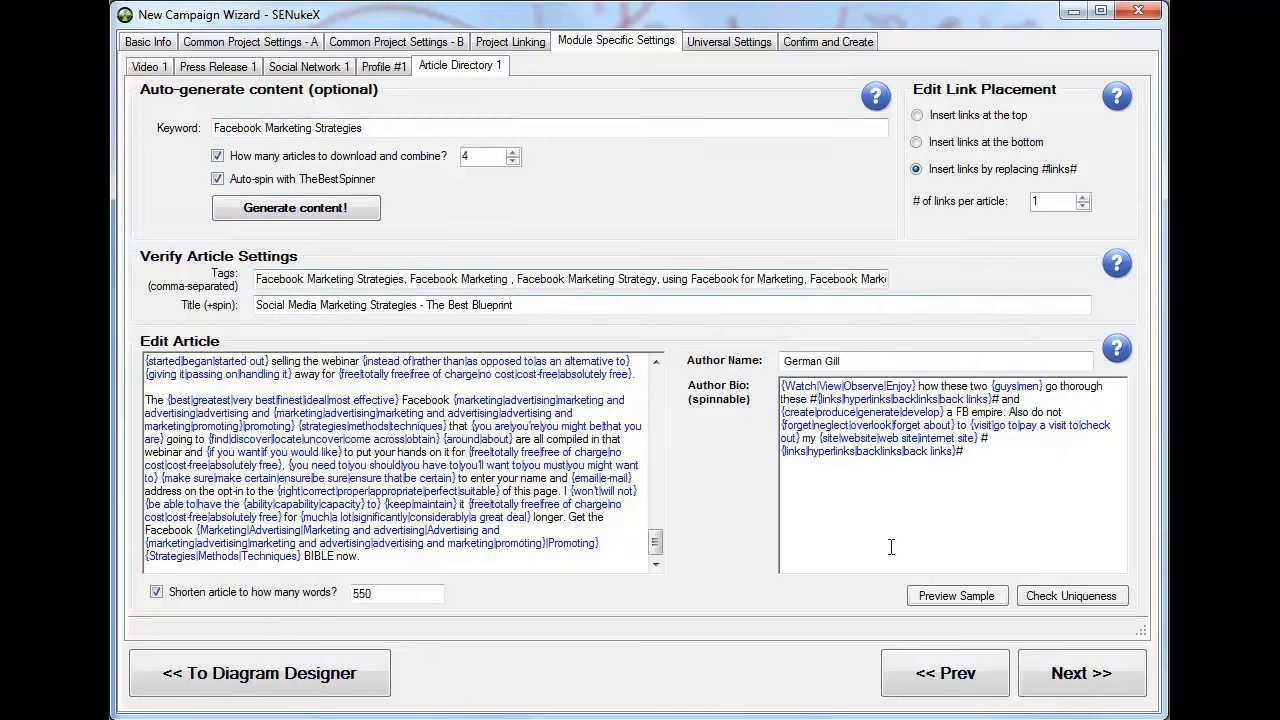
{"action": "left_click", "coordinate": [1086, 684]}
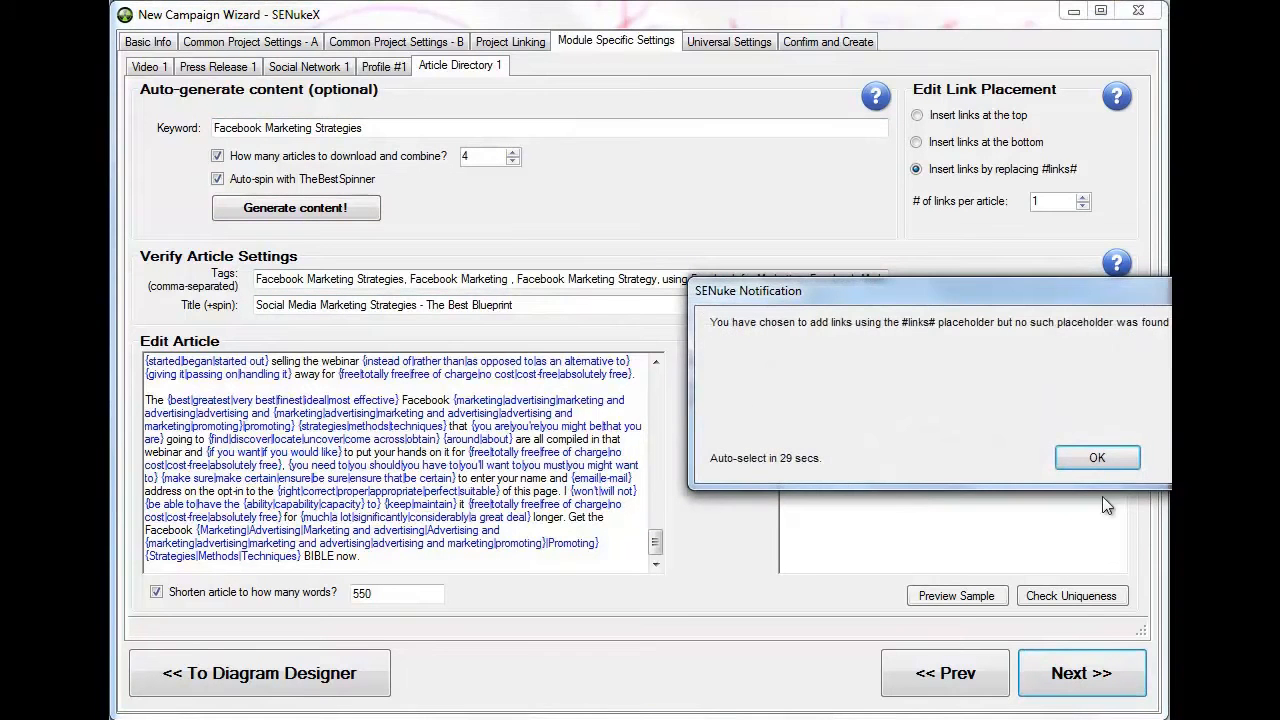
{"action": "left_click", "coordinate": [1096, 458]}
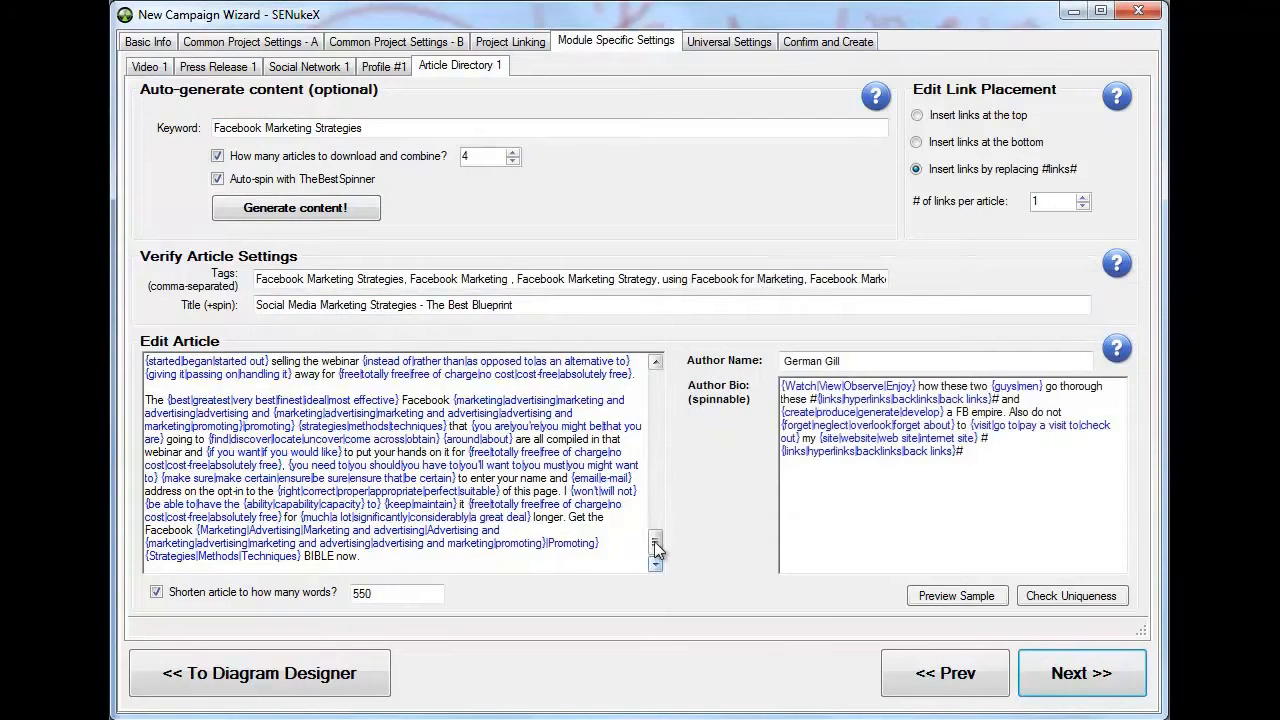
{"action": "left_click", "coordinate": [1082, 676]}
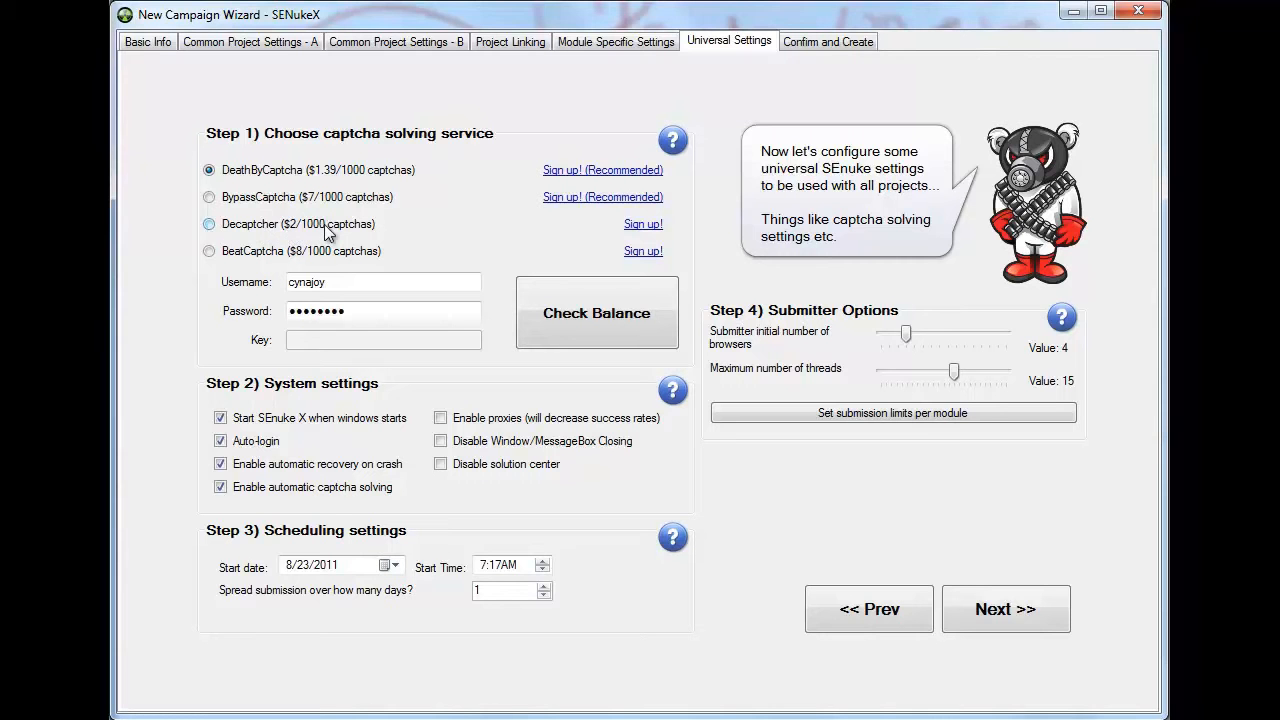
Check the balance of the DeathByCaptcha account and proceed to the confirmation page
{"action": "left_click", "coordinate": [606, 319]}
{"action": "left_click", "coordinate": [1146, 471]}
{"action": "left_click", "coordinate": [1016, 616]}
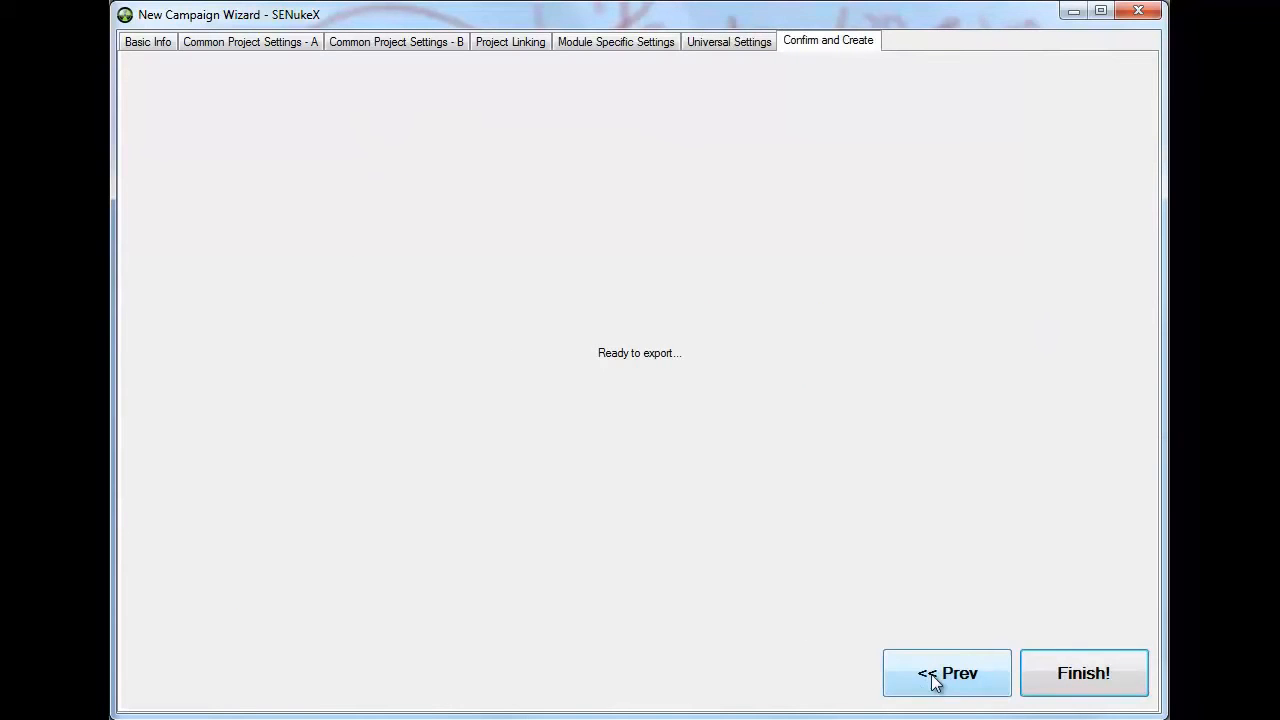
Finish the campaign wizard and select FB Mark Strat Daily 2 in the SENuke X campaign list
{"action": "left_click", "coordinate": [1090, 675]}
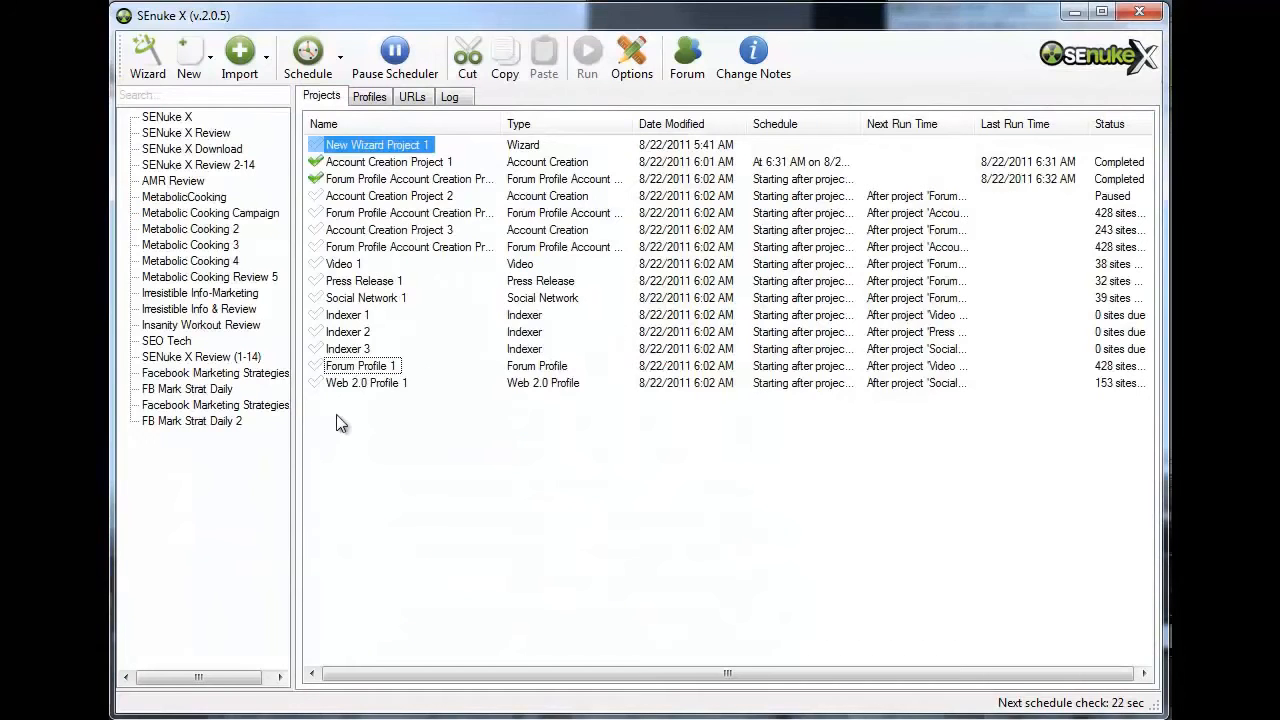
{"action": "left_click", "coordinate": [212, 421]}
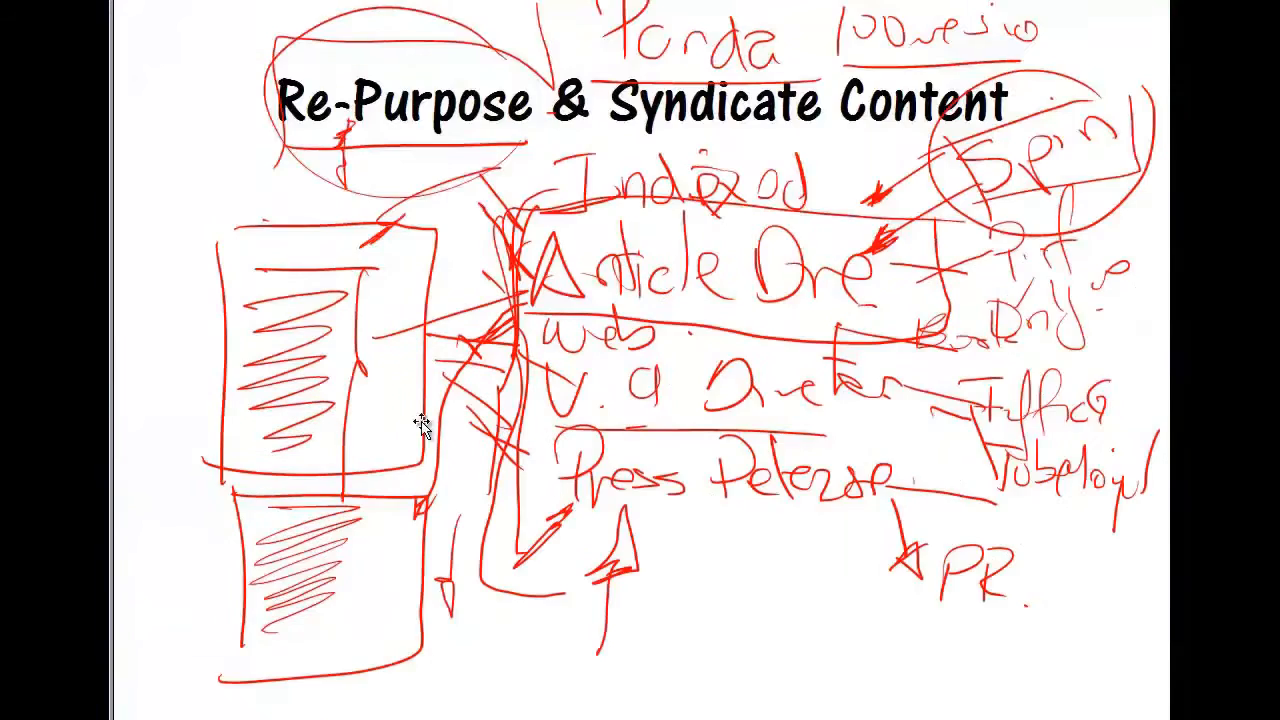
Look over the document page on creating a massive amount of backlinks and switch to SENuke X
{"action": "scroll", "coordinate": [440, 435], "scroll_direction": "down", "scroll_amount": 8}
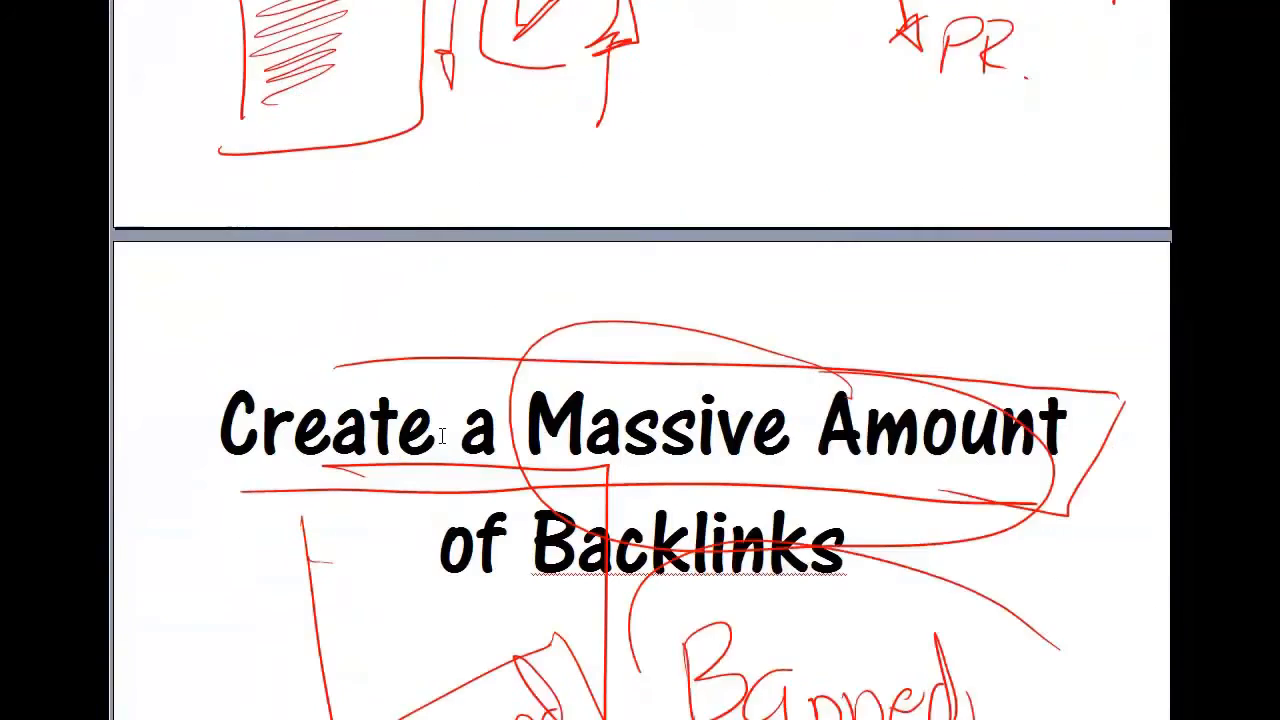
{"action": "scroll", "coordinate": [440, 435], "scroll_direction": "down", "scroll_amount": 2}
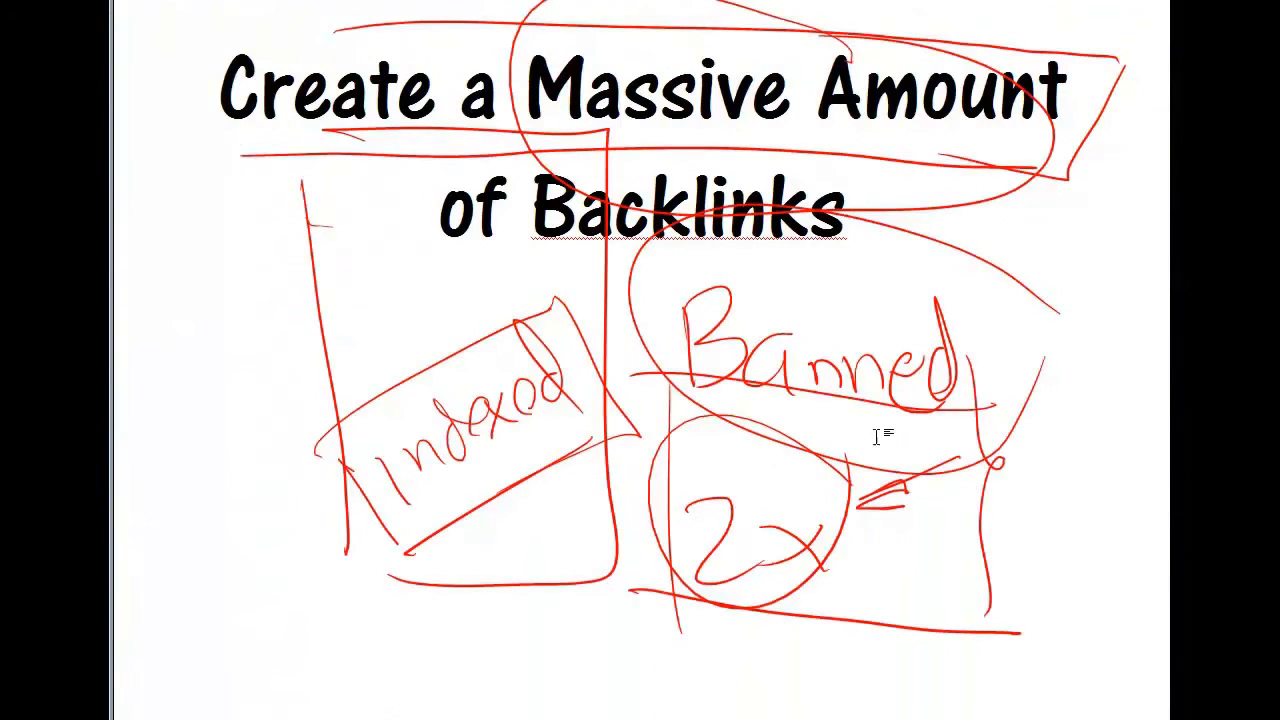
{"action": "key", "text": "alt+Tab"}
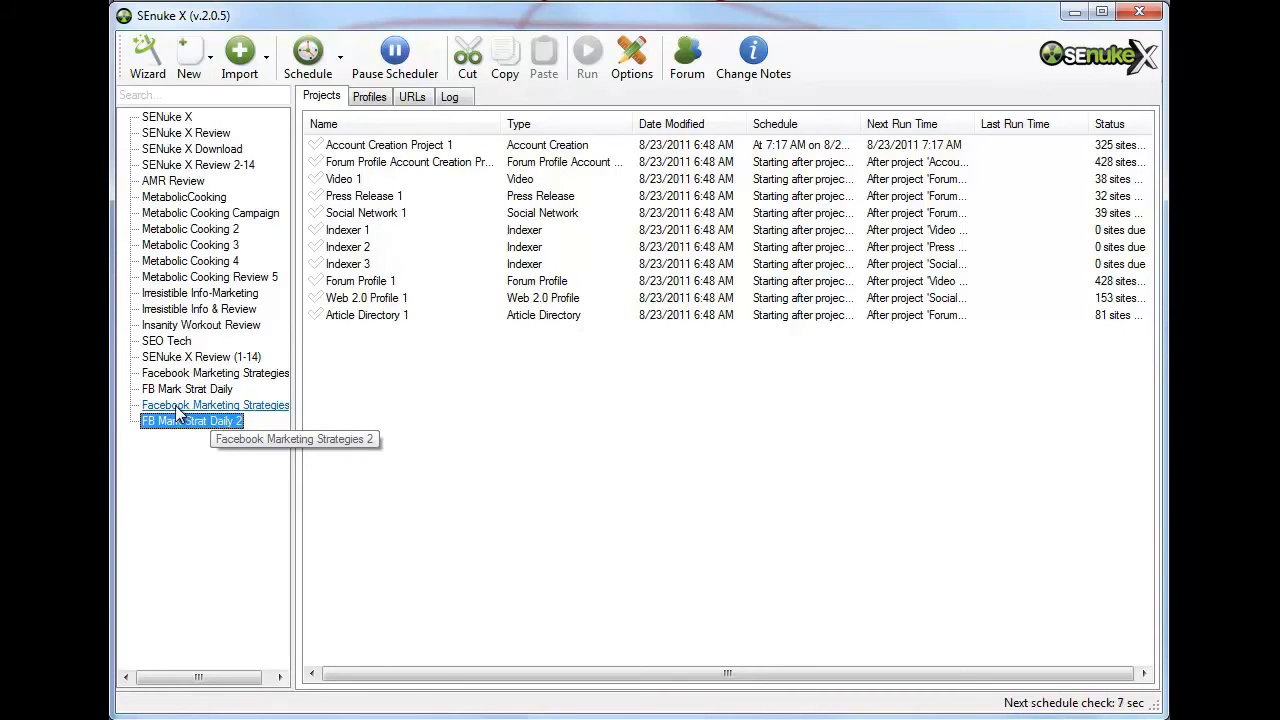
Open New Wizard Project 1 from the Facebook Marketing Strategies 1 campaign and enlarge the wizard window
{"action": "left_click", "coordinate": [172, 376]}
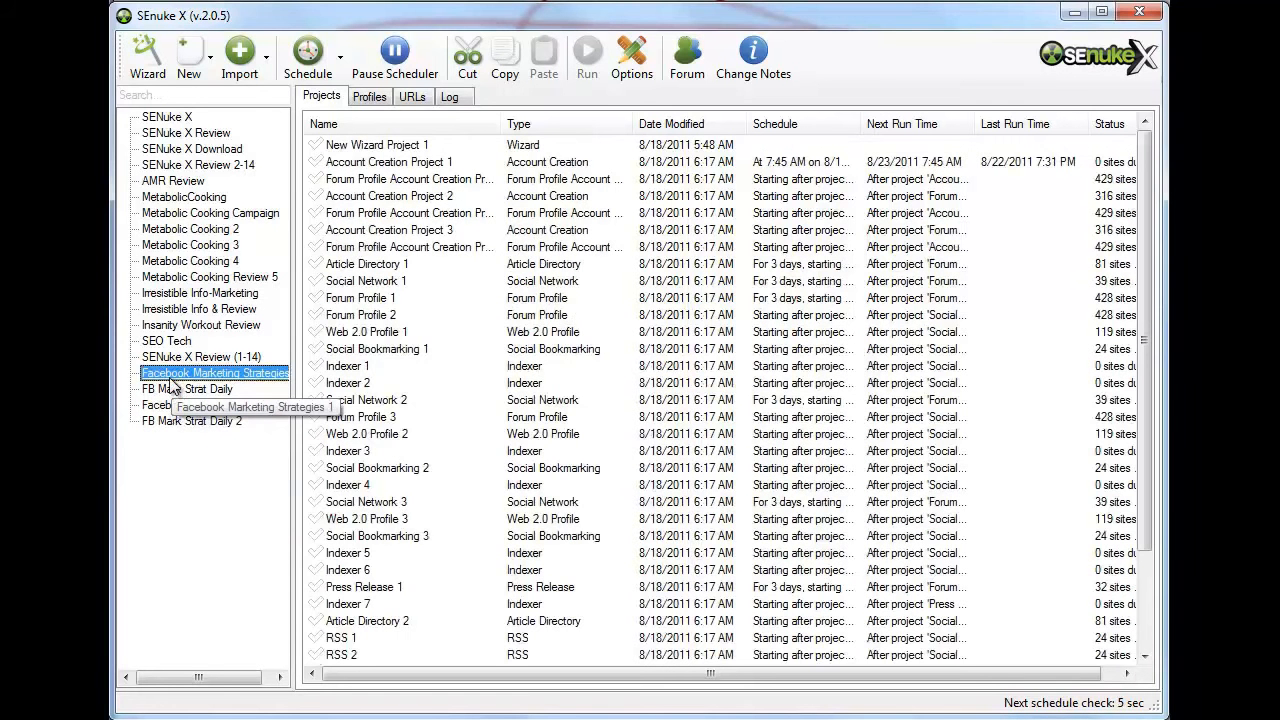
{"action": "left_click", "coordinate": [175, 389]}
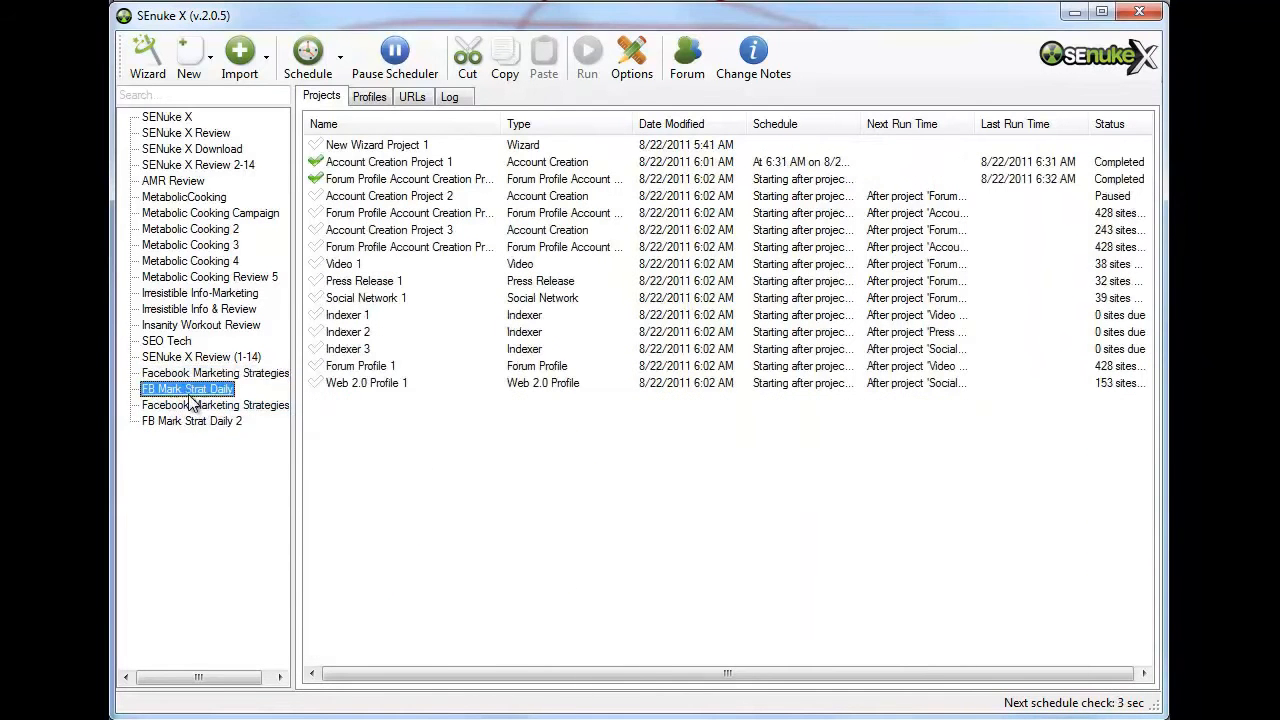
{"action": "left_click", "coordinate": [195, 374]}
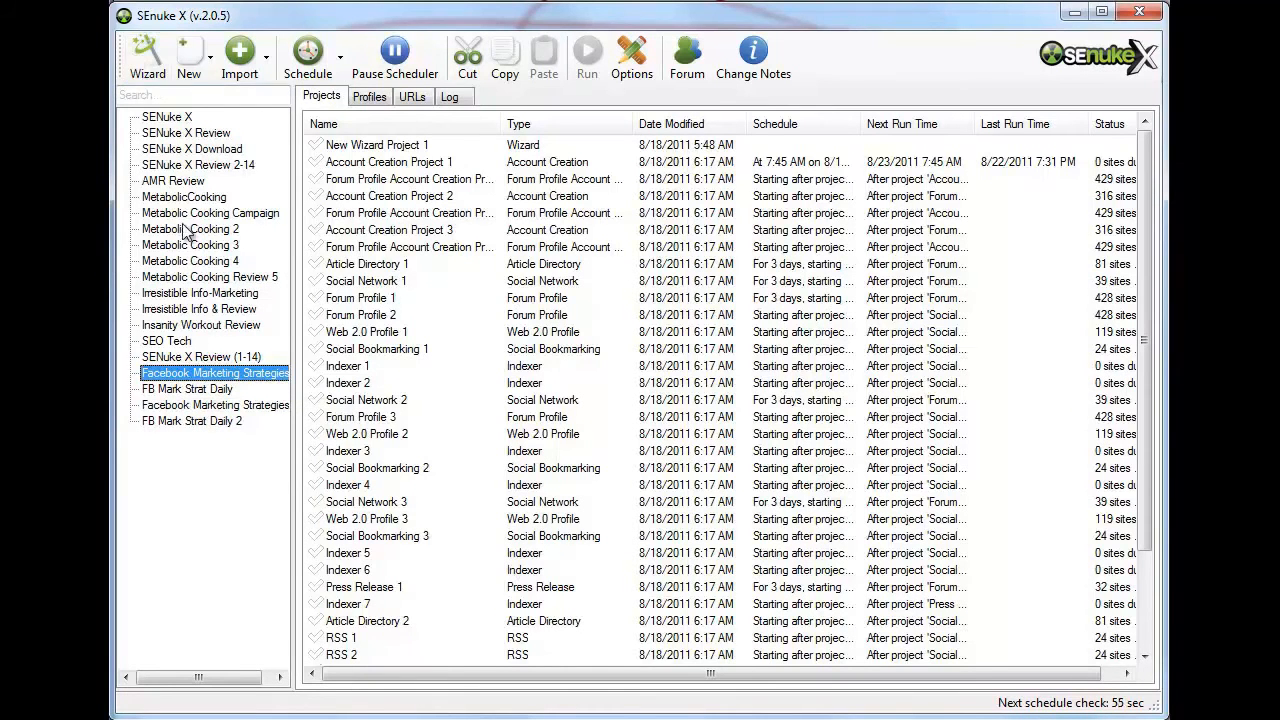
{"action": "left_click", "coordinate": [345, 148]}
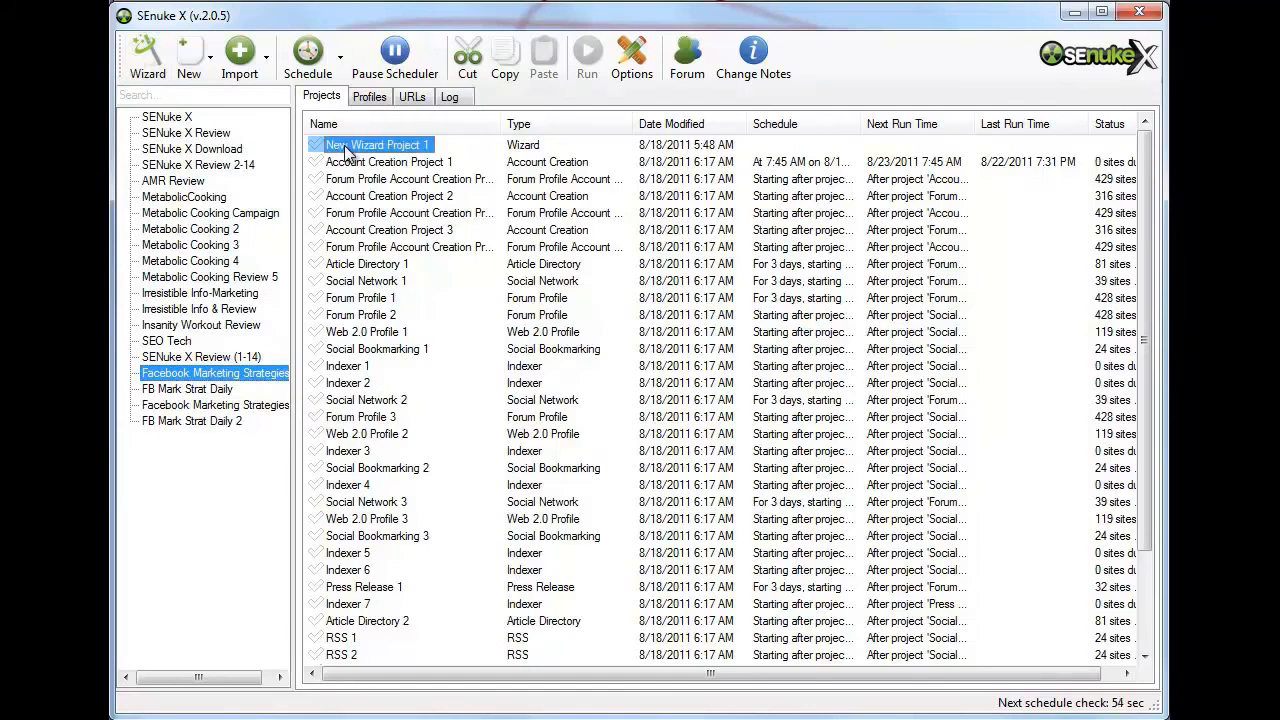
{"action": "double_click", "coordinate": [345, 148]}
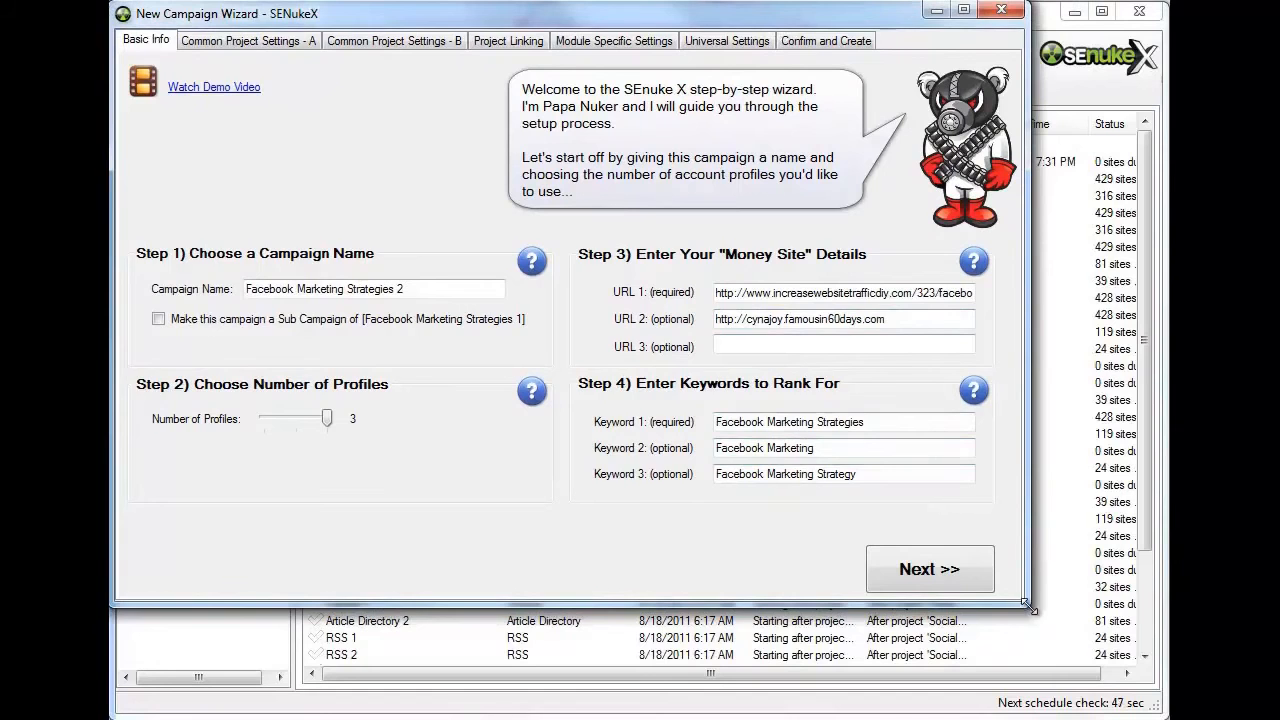
{"action": "left_click_drag", "start_coordinate": [1025, 609], "coordinate": [1165, 713]}
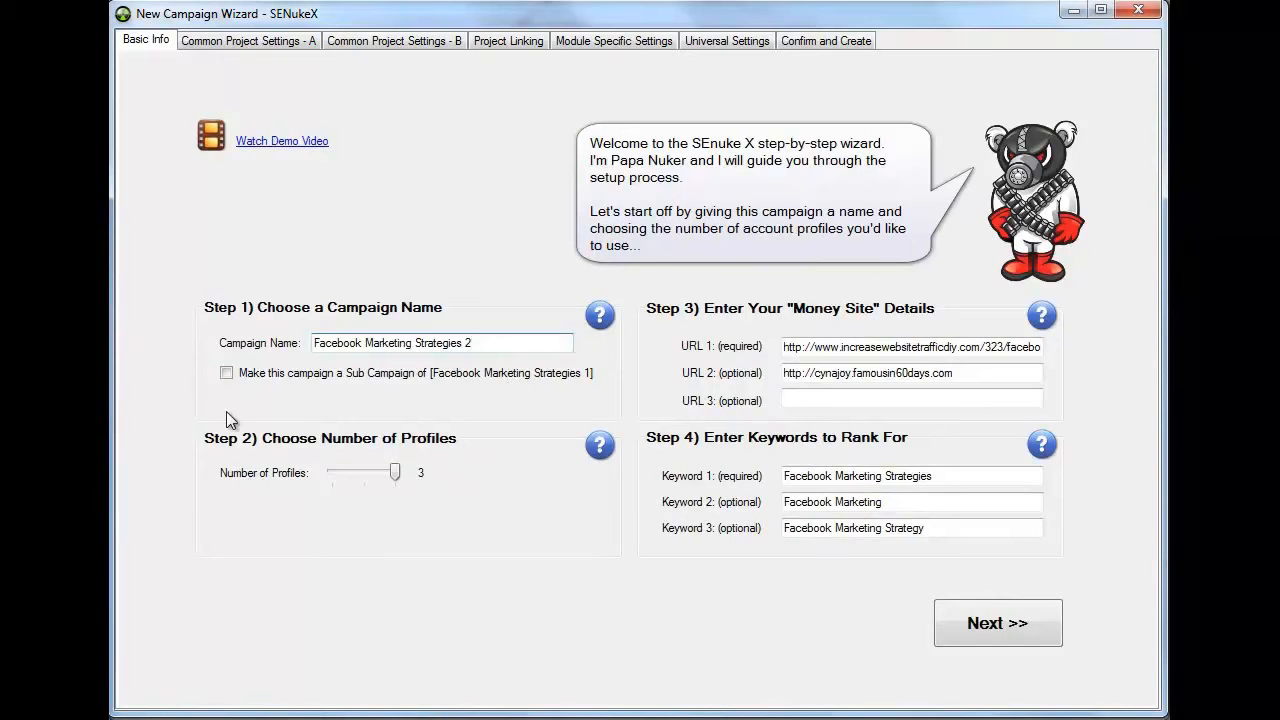
Review the number of profiles, money site URLs and keywords in the basic info, and continue to Common Project Settings - A
{"action": "left_click", "coordinate": [395, 474]}
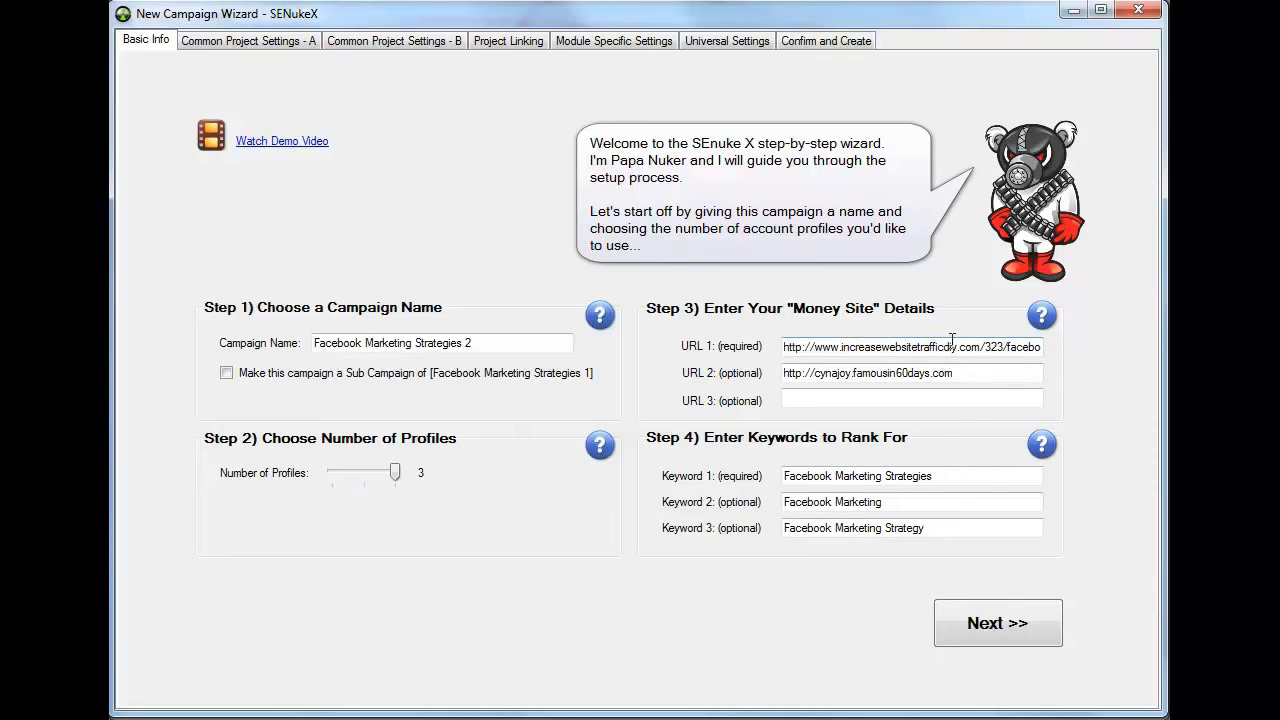
{"action": "left_click_drag", "start_coordinate": [1013, 346], "coordinate": [670, 350]}
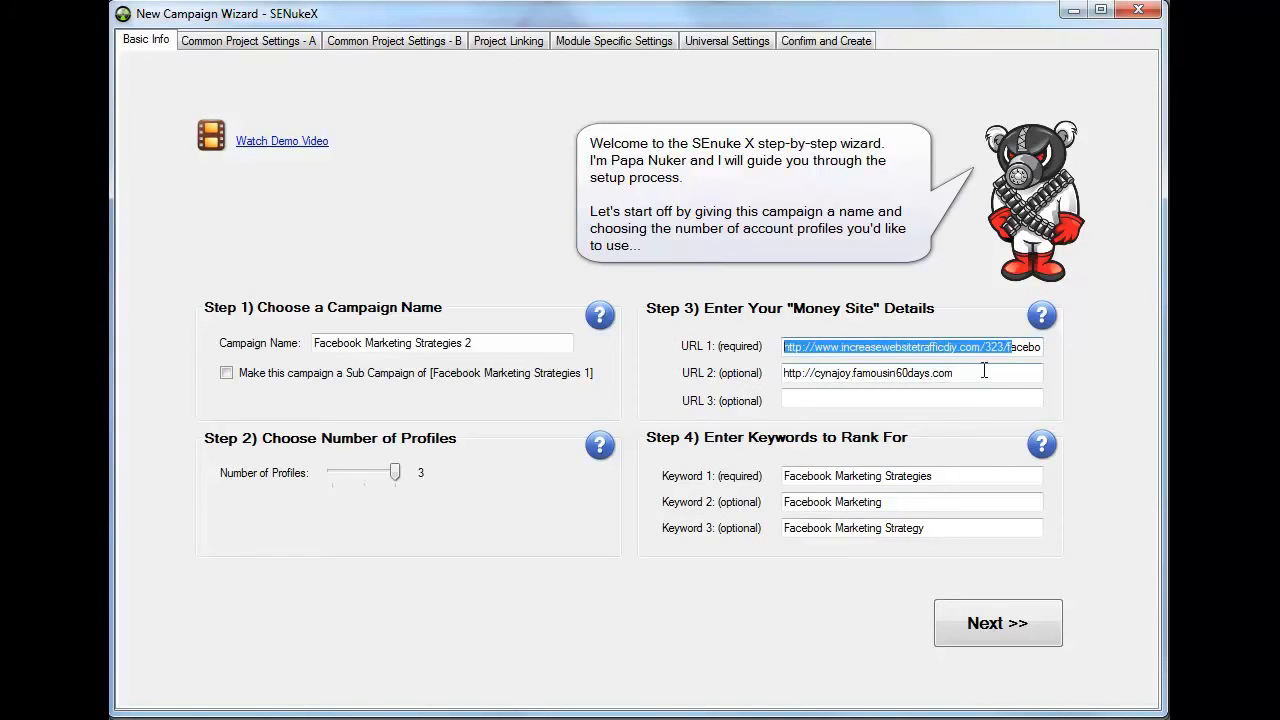
{"action": "left_click_drag", "start_coordinate": [985, 372], "coordinate": [711, 374]}
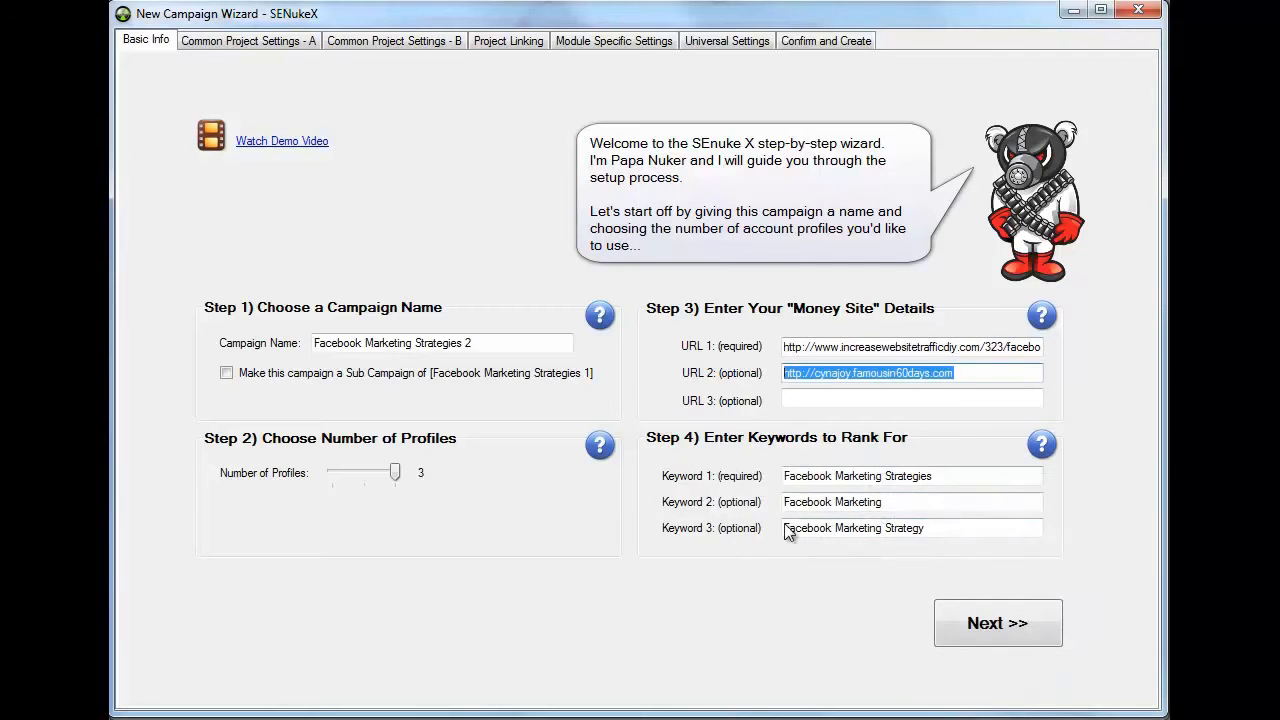
{"action": "left_click_drag", "start_coordinate": [958, 480], "coordinate": [766, 479]}
{"action": "left_click_drag", "start_coordinate": [932, 502], "coordinate": [713, 532]}
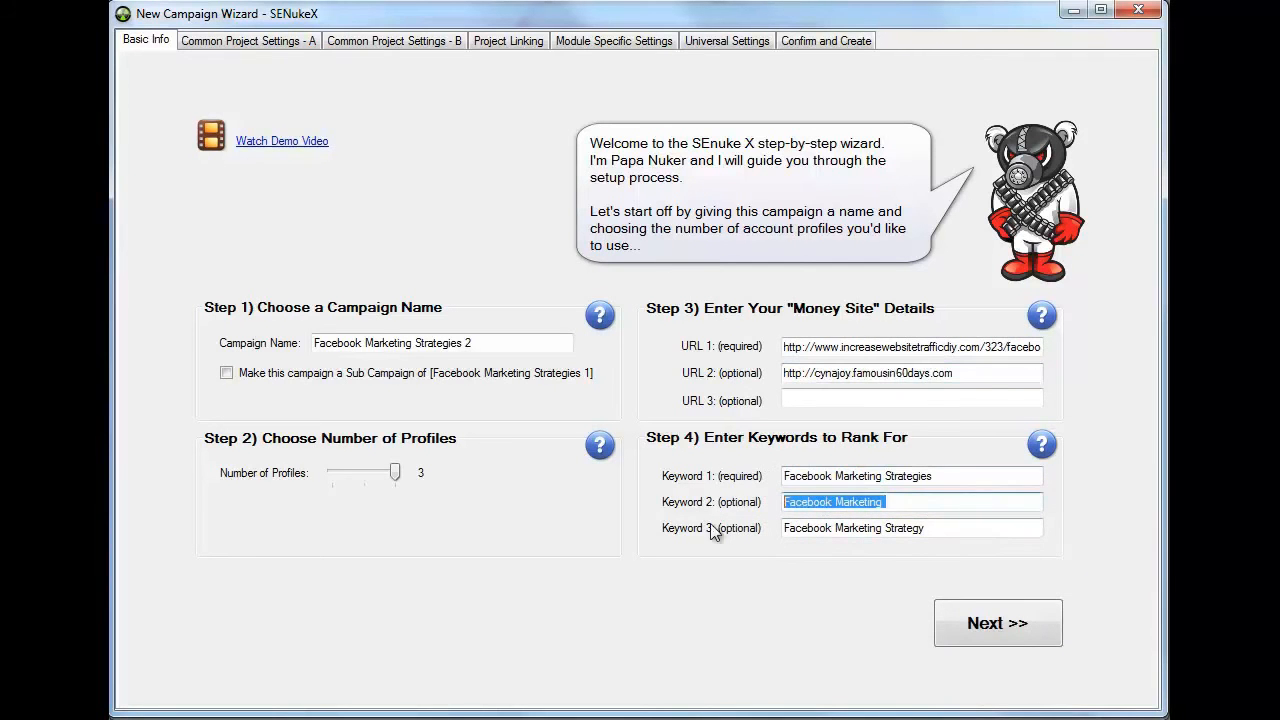
{"action": "left_click", "coordinate": [986, 622]}
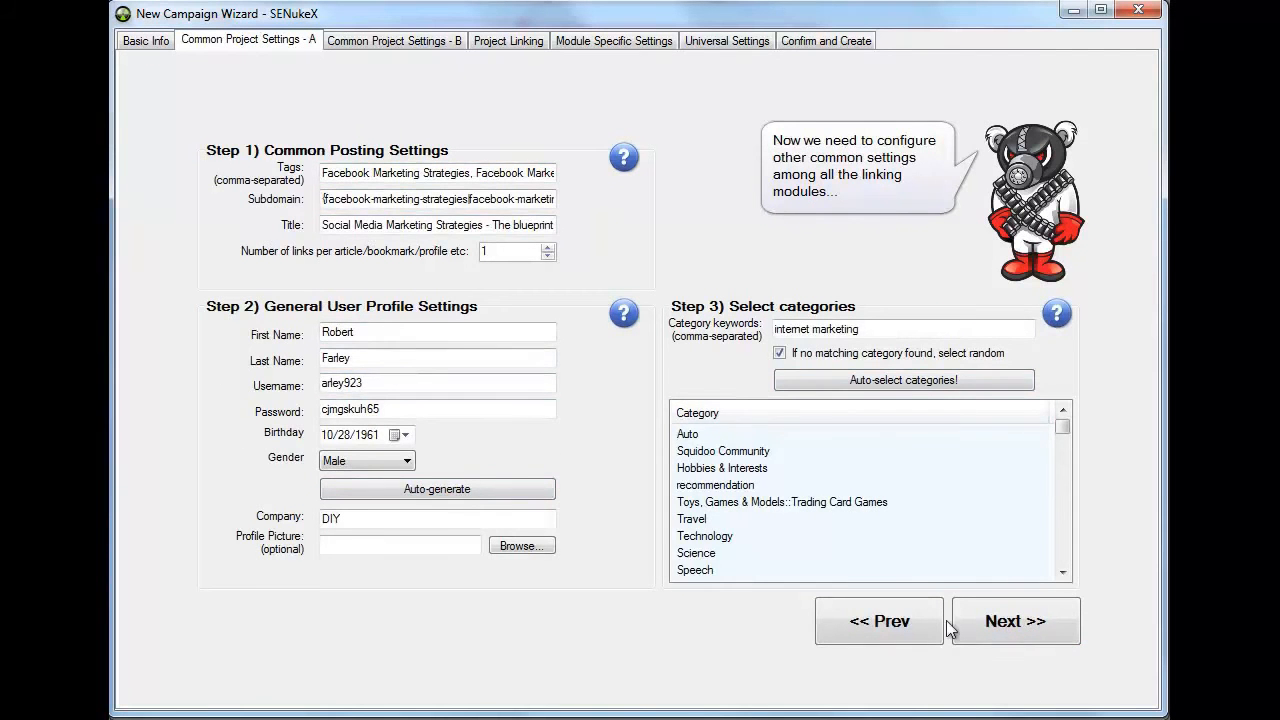
Go on to Common Project Settings - B, review the author bio and About Me texts, and proceed to project linking
{"action": "left_click", "coordinate": [1000, 625]}
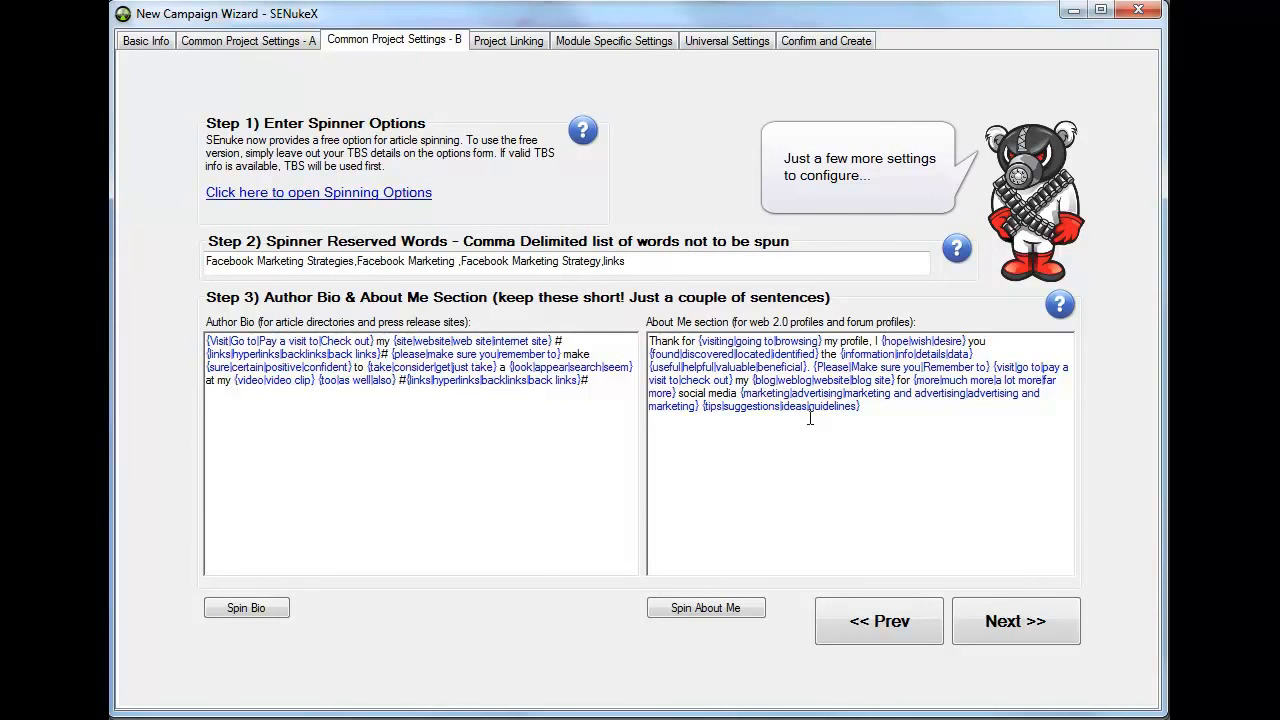
{"action": "left_click", "coordinate": [508, 421]}
{"action": "key", "text": "ctrl+a"}
{"action": "left_click", "coordinate": [604, 410]}
{"action": "left_click", "coordinate": [911, 435]}
{"action": "left_click", "coordinate": [1041, 625]}
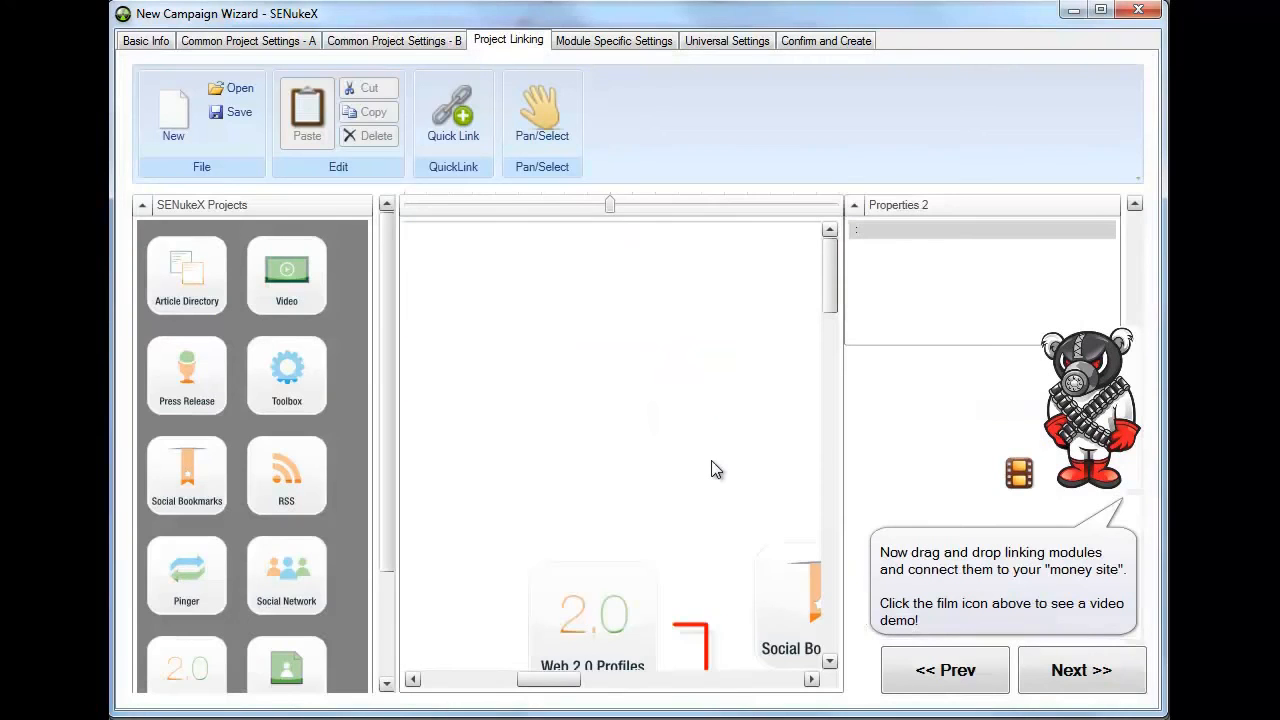
Fit the linking diagram in view and browse the saved diagram templates, including The Full Monty, without opening one
{"action": "scroll", "coordinate": [698, 473], "scroll_direction": "down", "scroll_amount": 8}
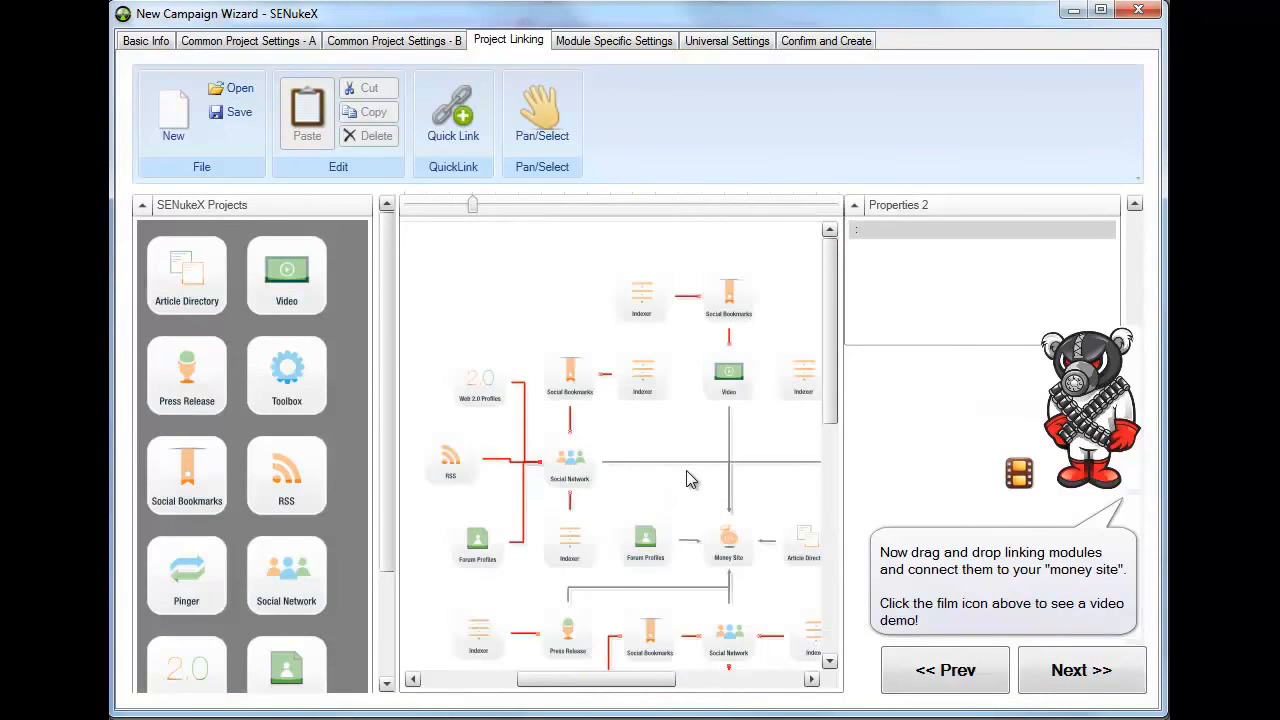
{"action": "scroll", "coordinate": [686, 469], "scroll_direction": "up", "scroll_amount": 1}
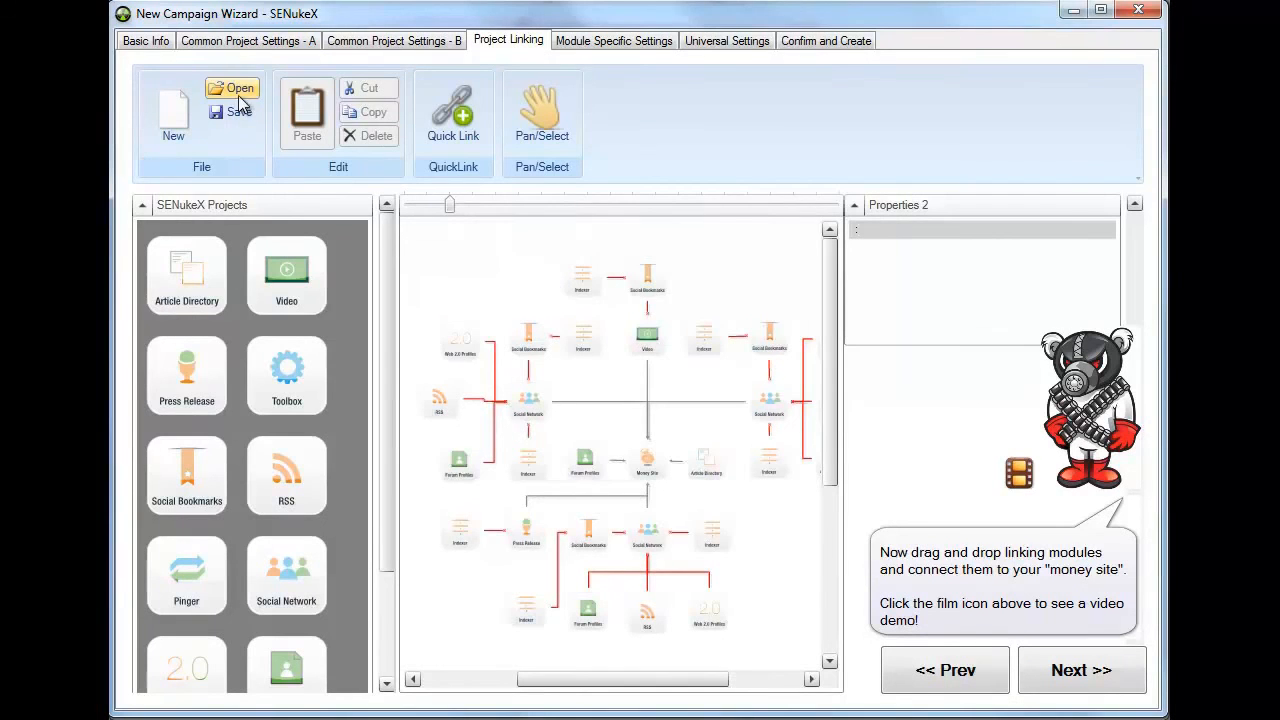
{"action": "left_click", "coordinate": [233, 92]}
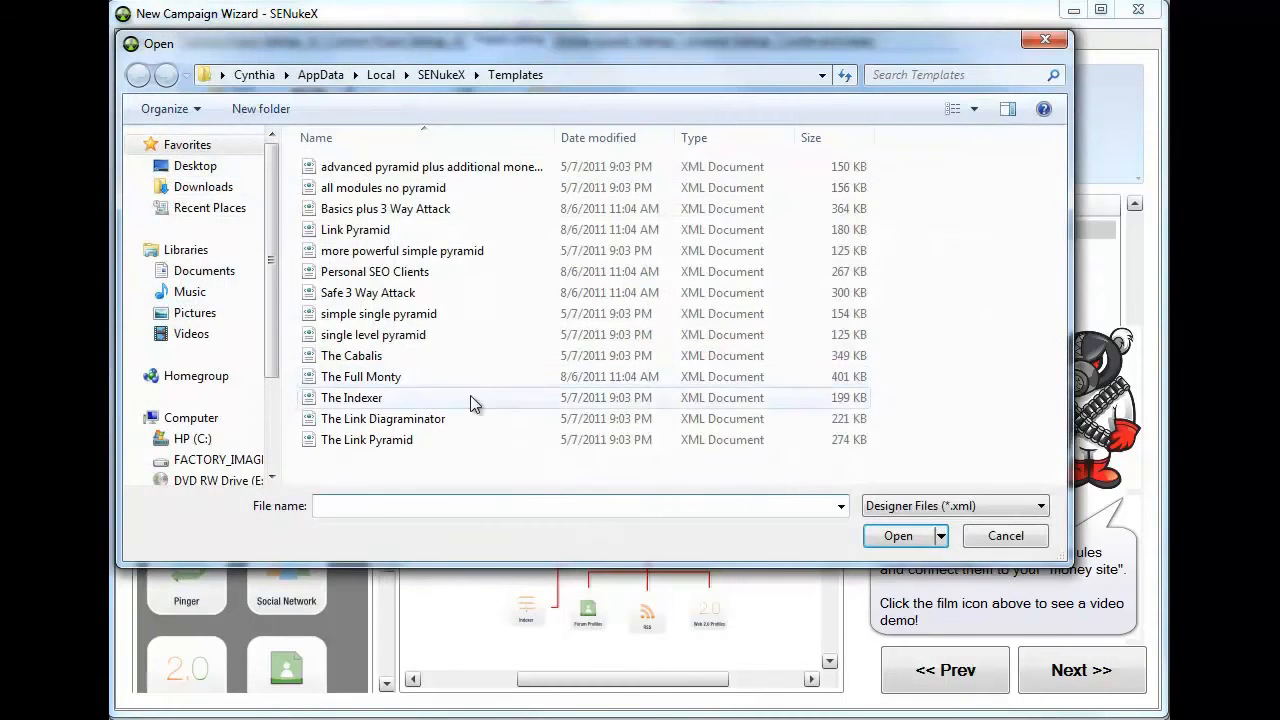
{"action": "left_click", "coordinate": [368, 378]}
{"action": "left_click", "coordinate": [1006, 536]}
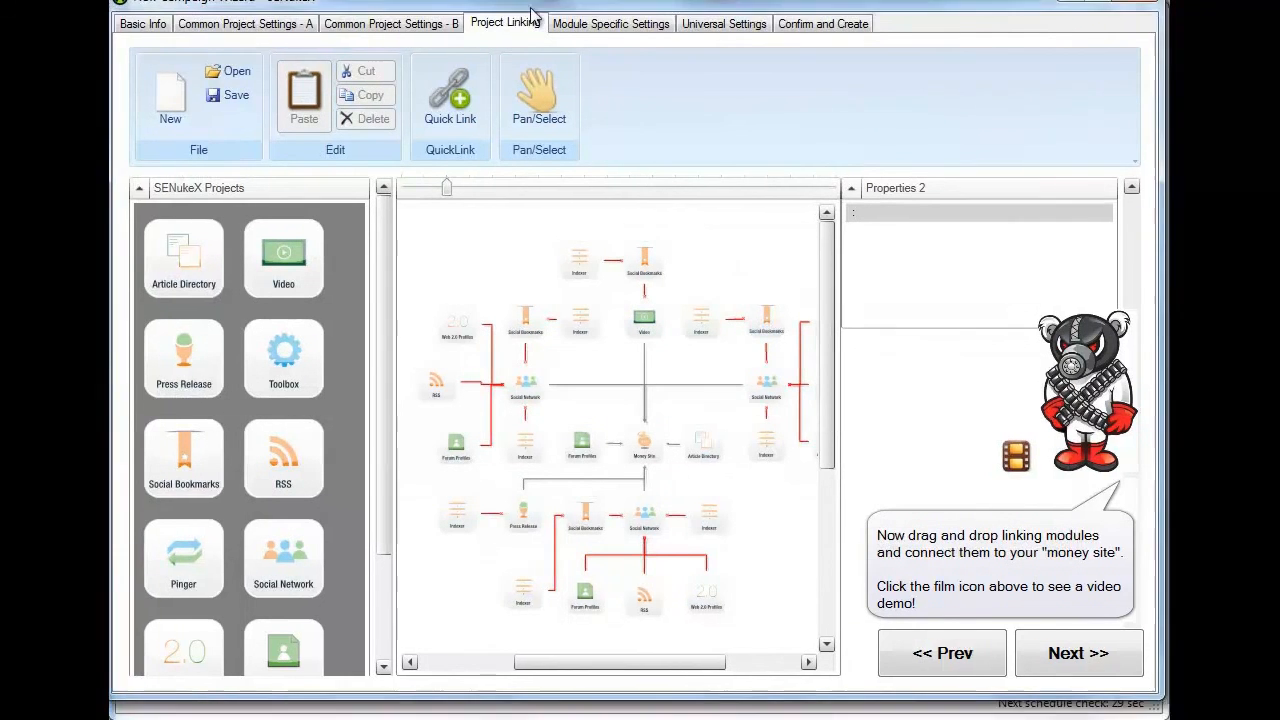
Enlarge the wizard window and examine the full linking diagram around the money site at a readable size
{"action": "left_click_drag", "start_coordinate": [531, 12], "coordinate": [288, 0]}
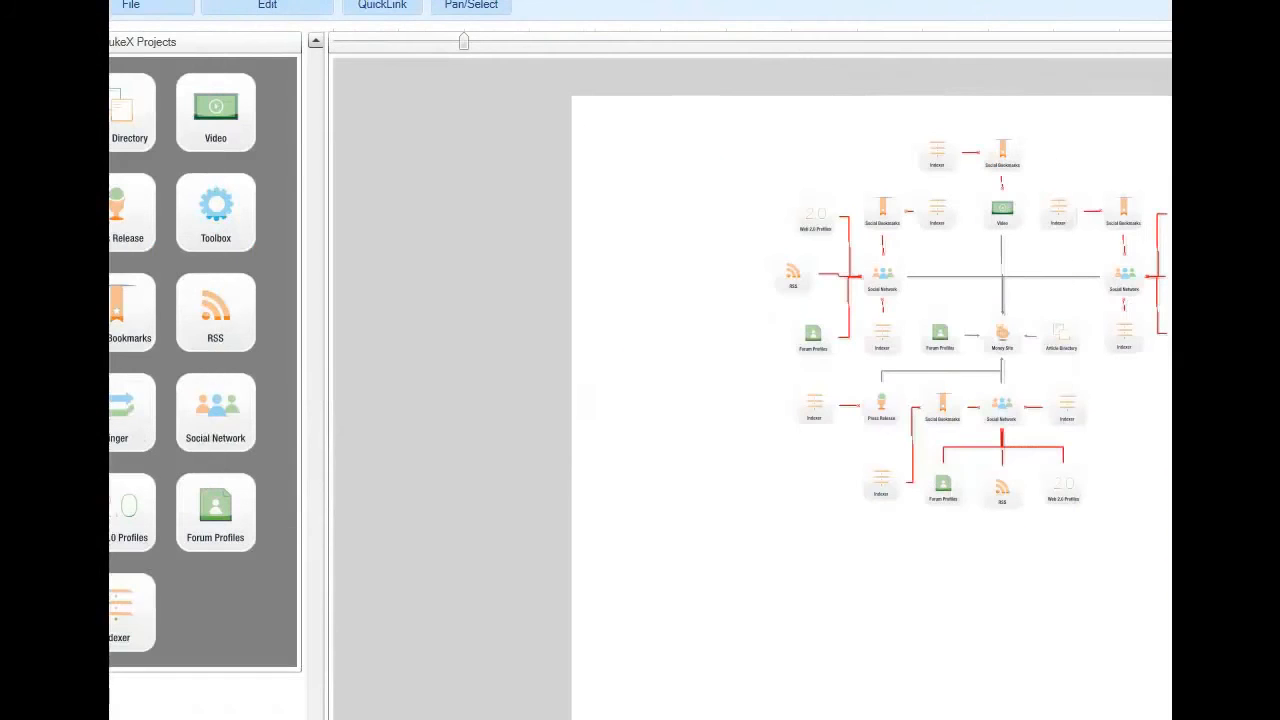
{"action": "left_click", "coordinate": [1170, 0]}
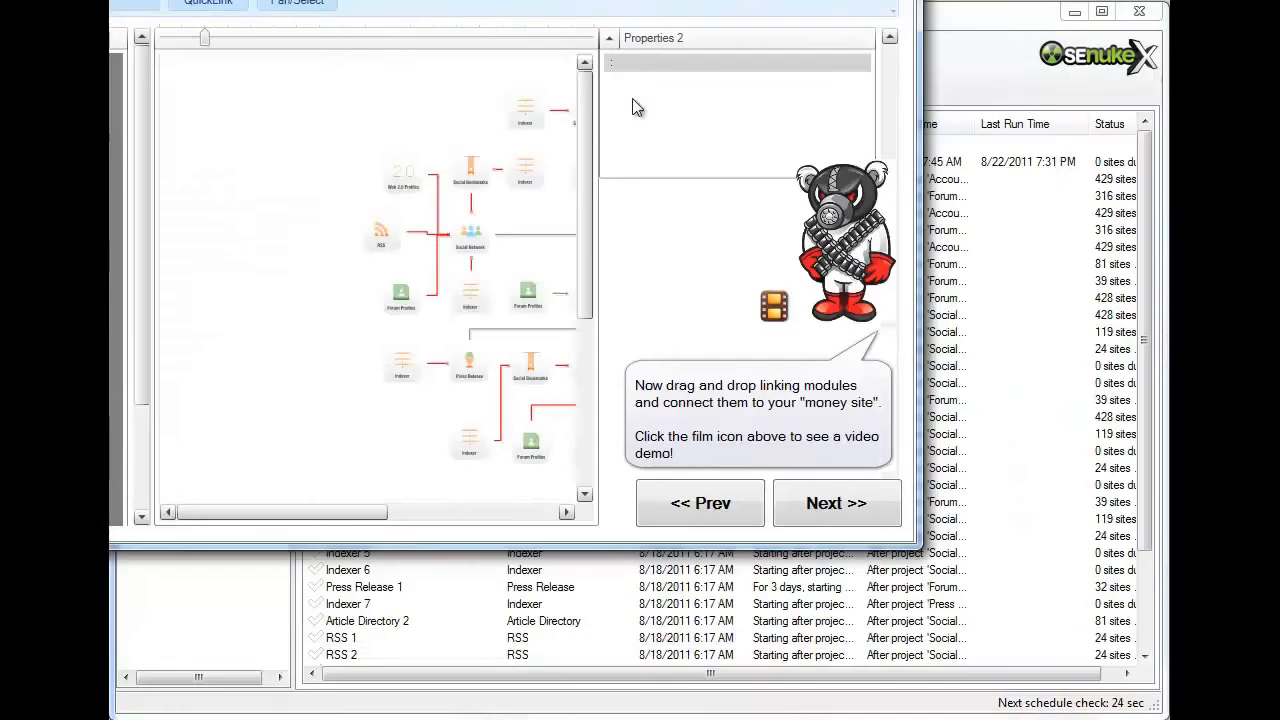
{"action": "left_click_drag", "start_coordinate": [920, 546], "coordinate": [1279, 719]}
{"action": "scroll", "coordinate": [547, 447], "scroll_direction": "up", "scroll_amount": 5}
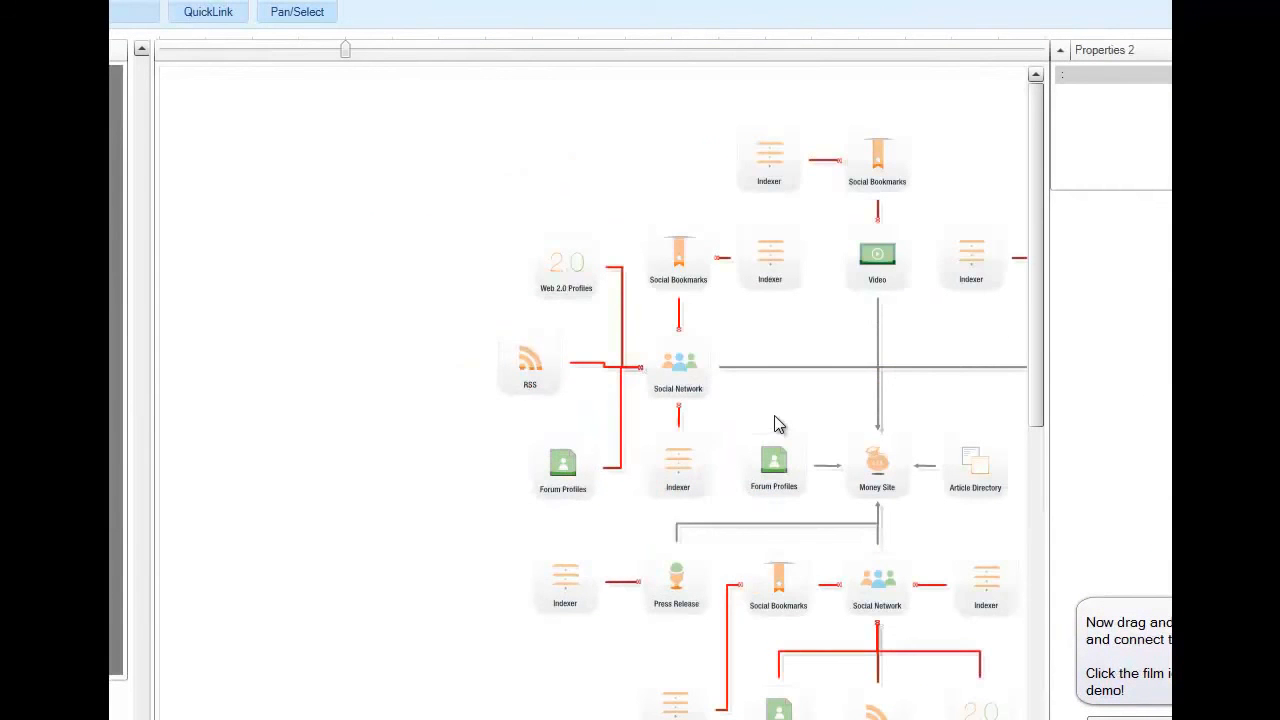
{"action": "left_click_drag", "start_coordinate": [484, 304], "coordinate": [225, 224]}
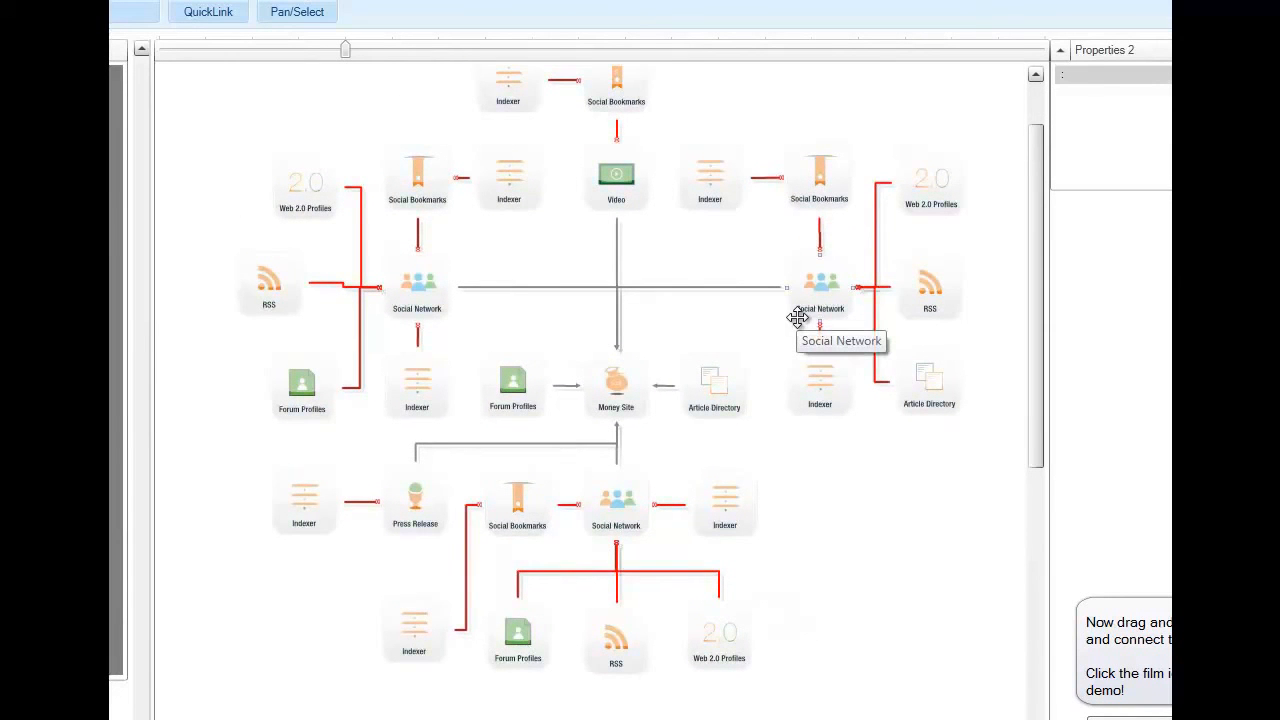